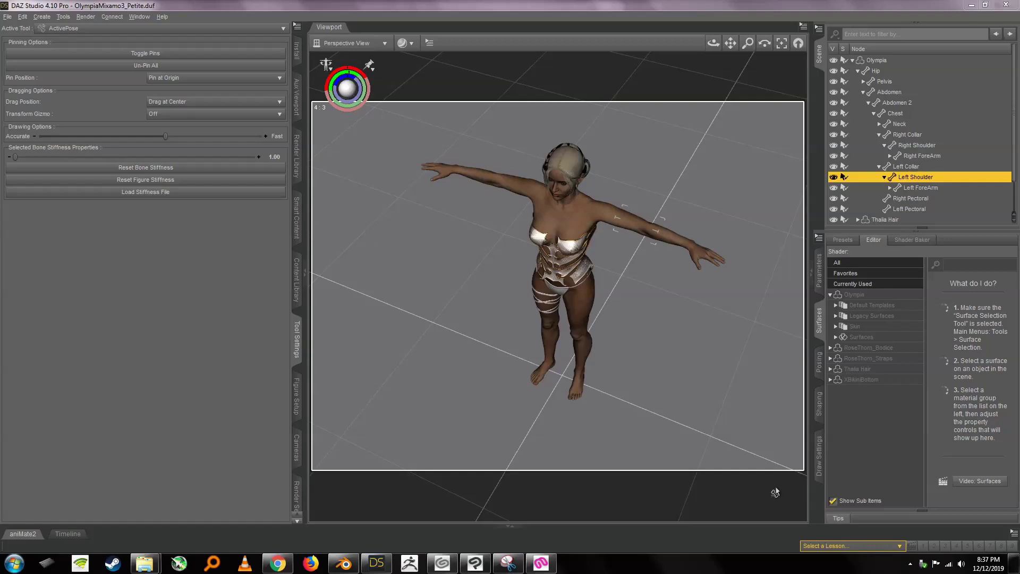
Step: Inspect the Olympia figure from the top view, then return to the perspective view
left_click_drag(713, 42, 668, 70)
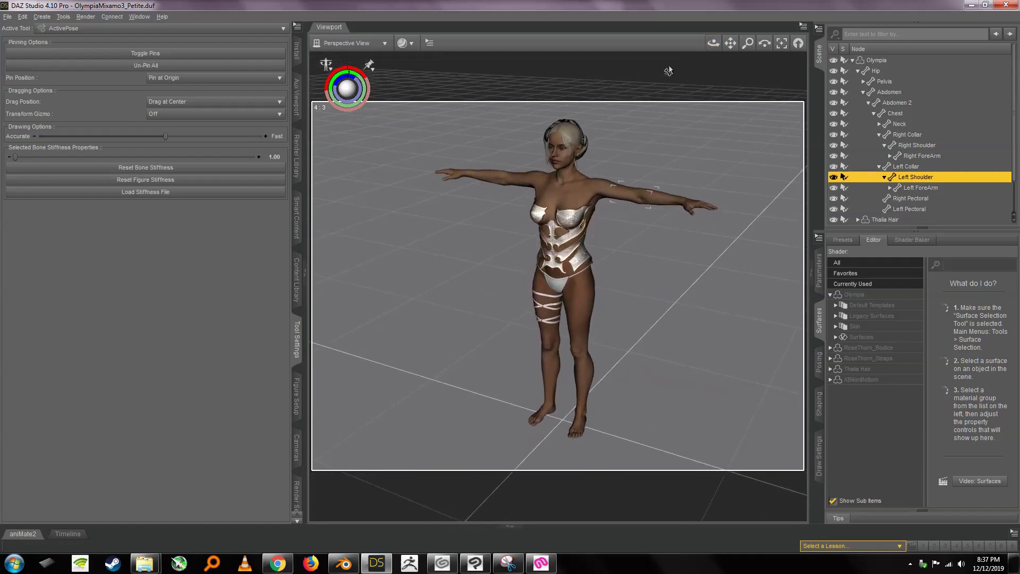
left_click(384, 45)
left_click(343, 116)
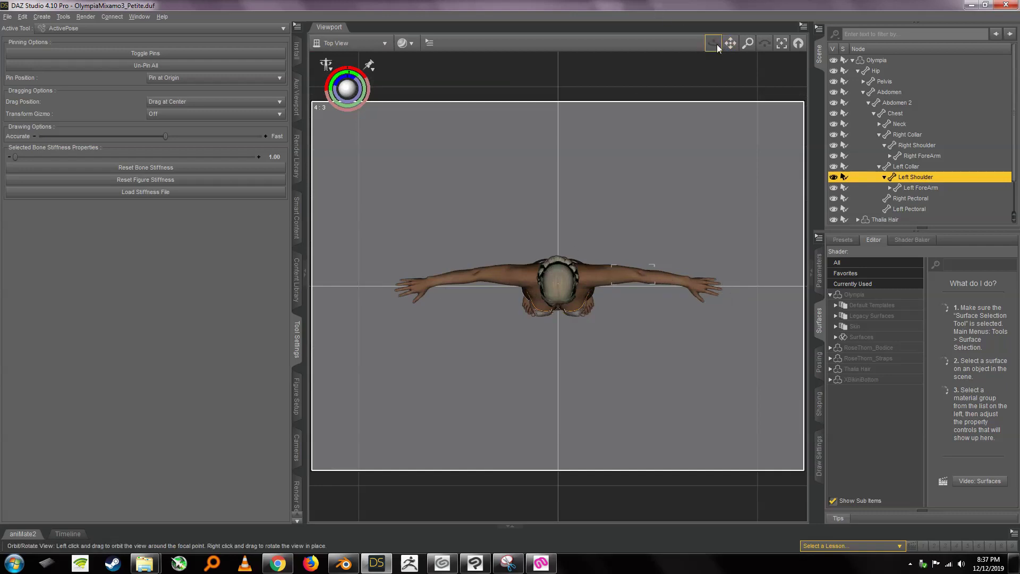
left_click(380, 43)
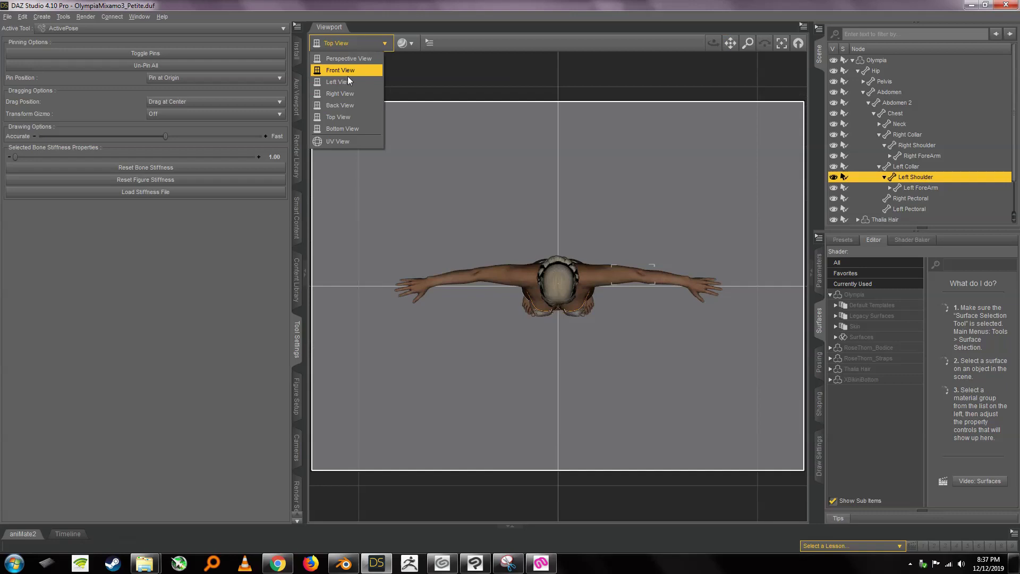
left_click(357, 59)
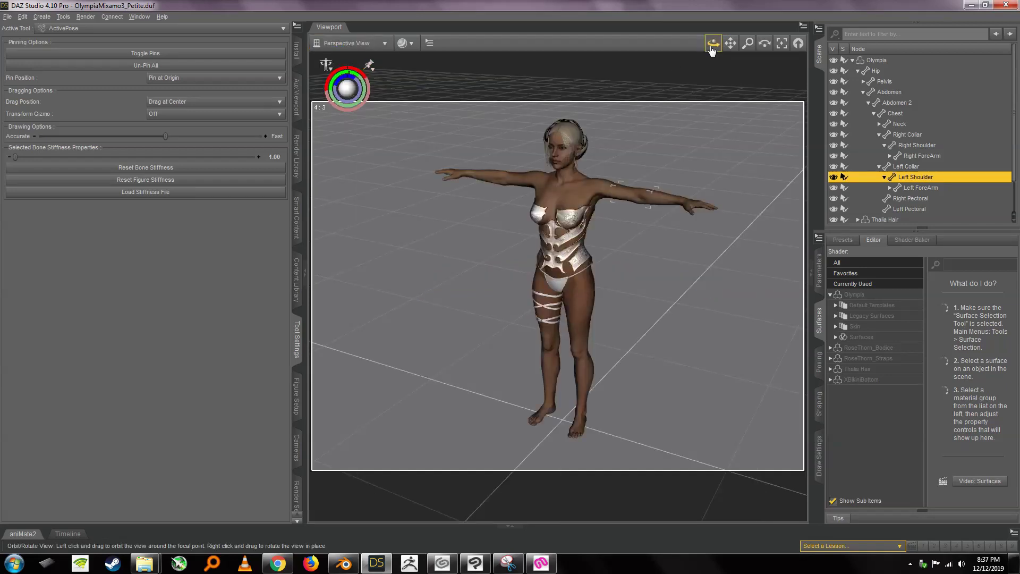
mouse_move(714, 43)
left_mouse_down()
mouse_move(678, 43)
mouse_move(749, 43)
mouse_move(713, 43)
left_mouse_up()
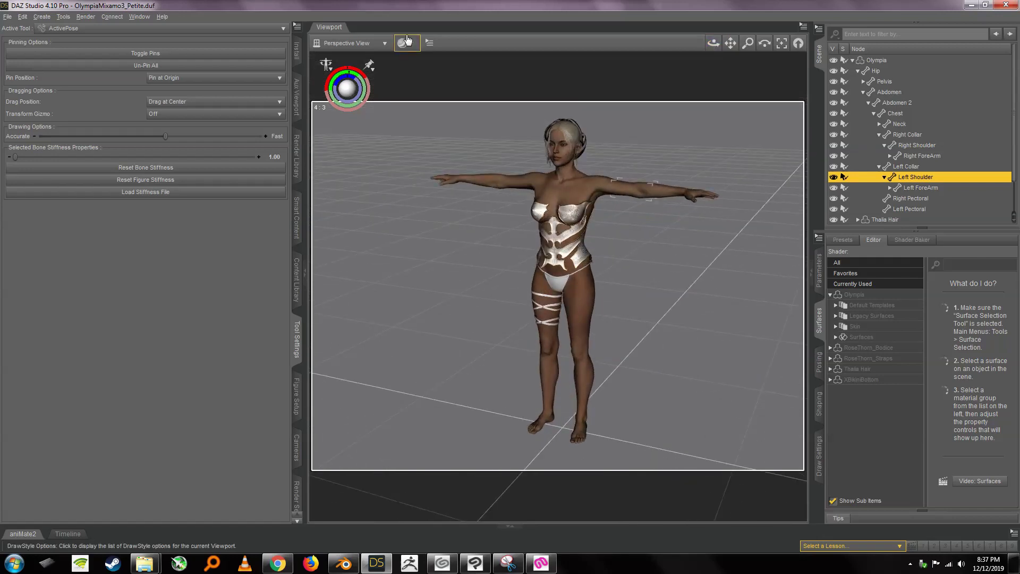
Step: Select the whole Olympia figure and export it as Olympia.obj
left_click(898, 59)
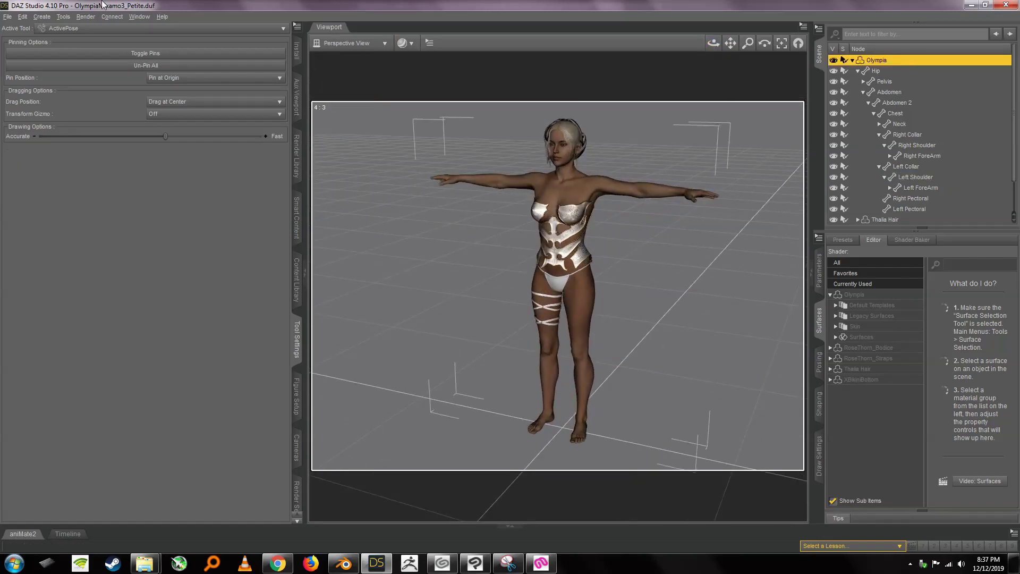
left_click(10, 17)
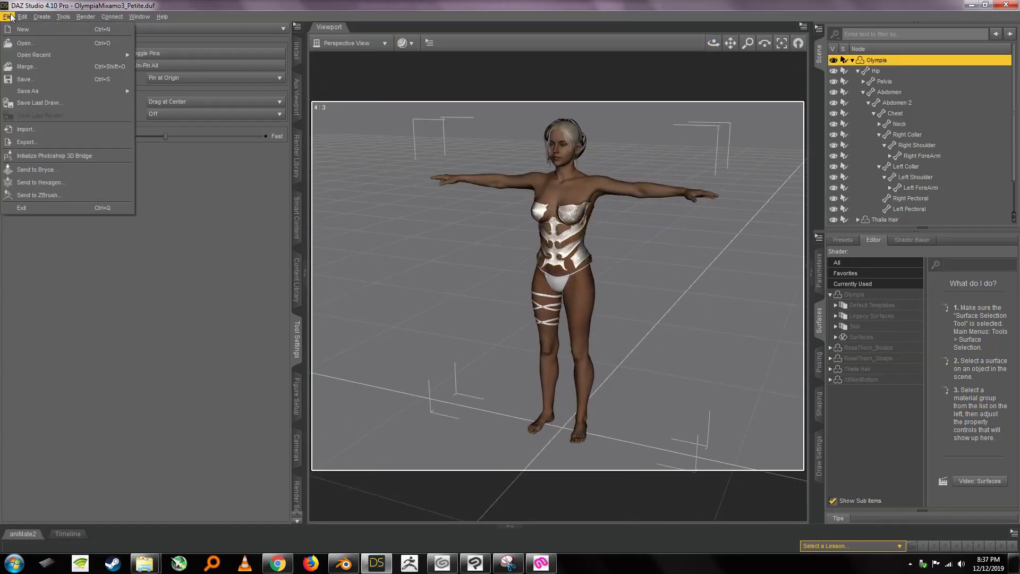
left_click(25, 142)
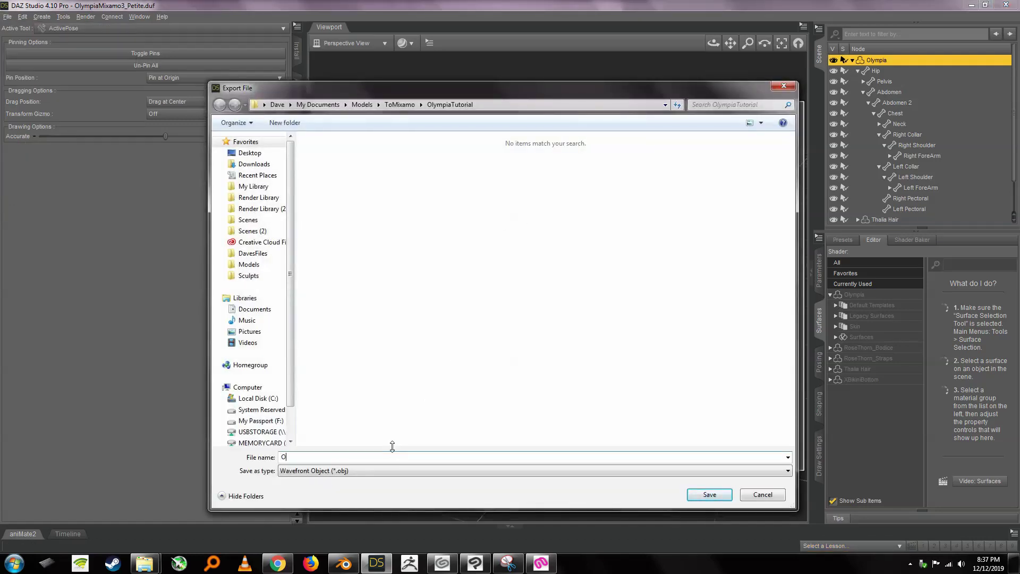
key("Return")
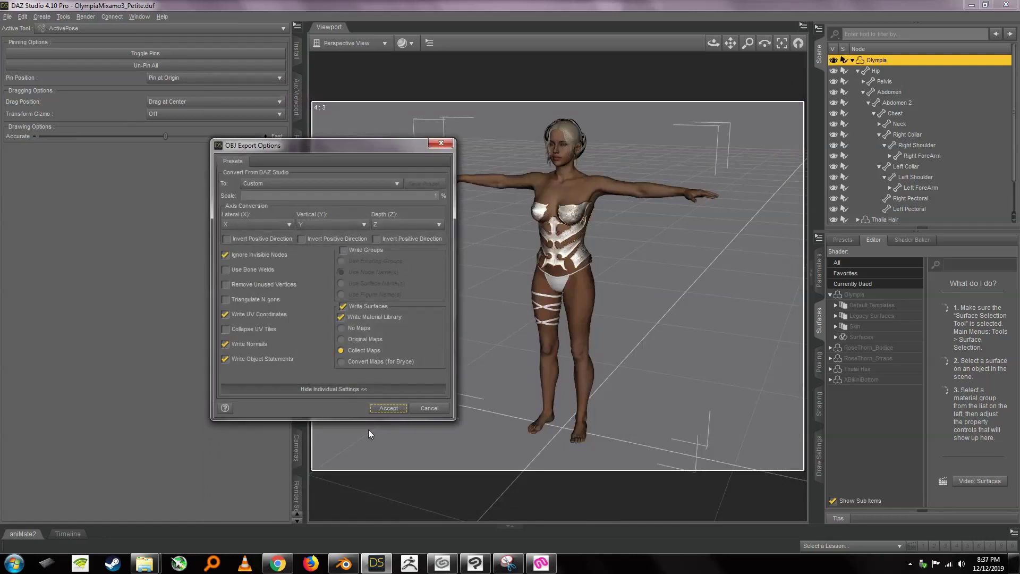
Step: Apply the Maya preset at 1% scale, turn off Write Groups, collect maps, and accept
left_click(305, 184)
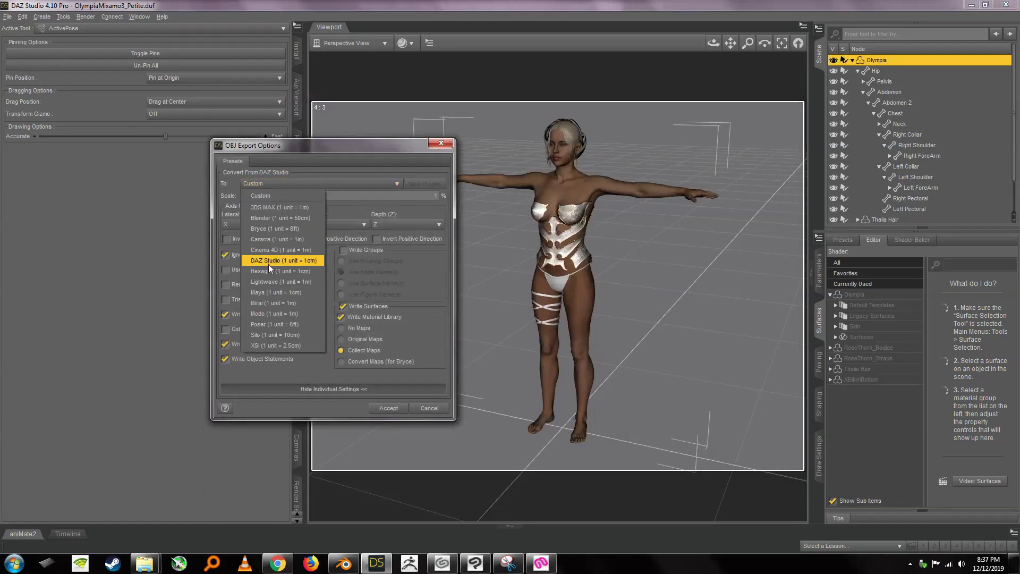
left_click(269, 294)
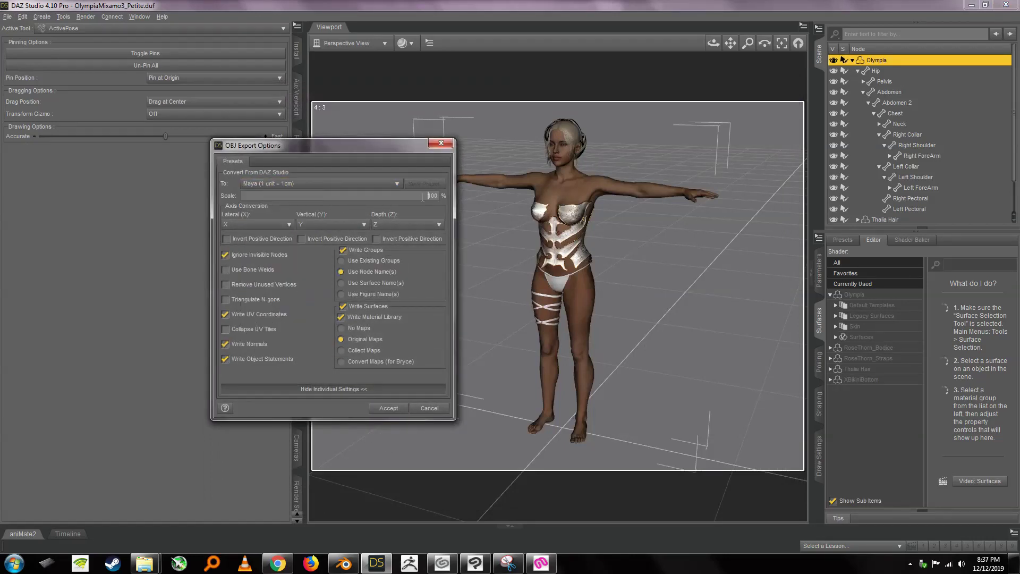
type("1")
left_click(343, 251)
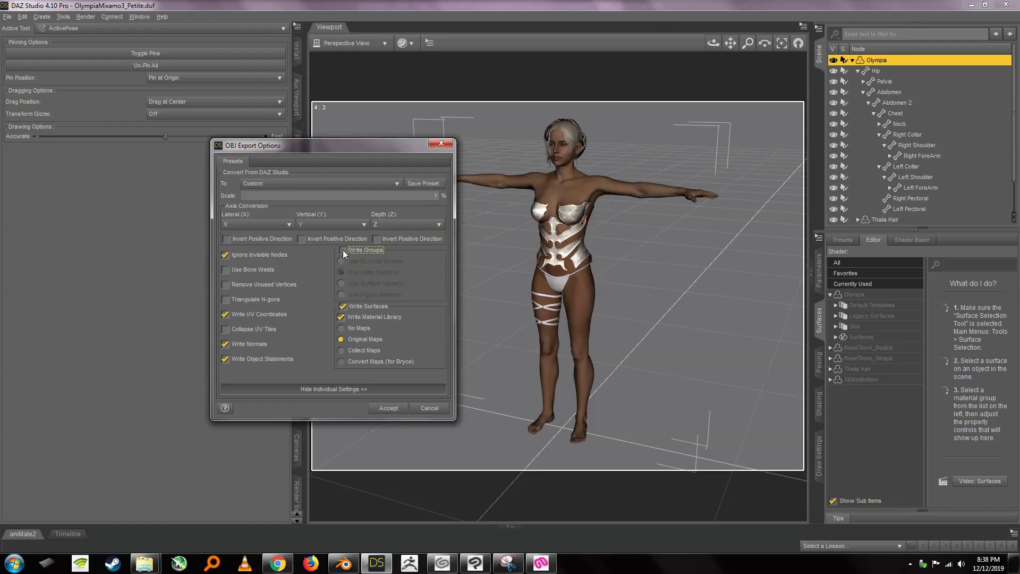
left_click(341, 352)
left_click(387, 408)
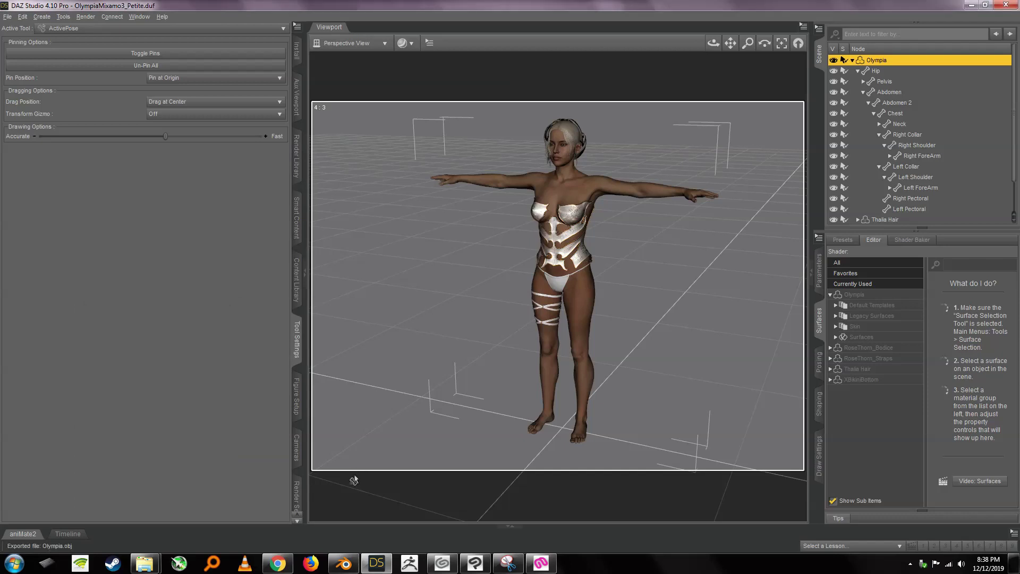
Step: Import Olympia.obj from Models\ToMixamo\OlympiaTutorial into Blender as a Wavefront OBJ
left_click(345, 563)
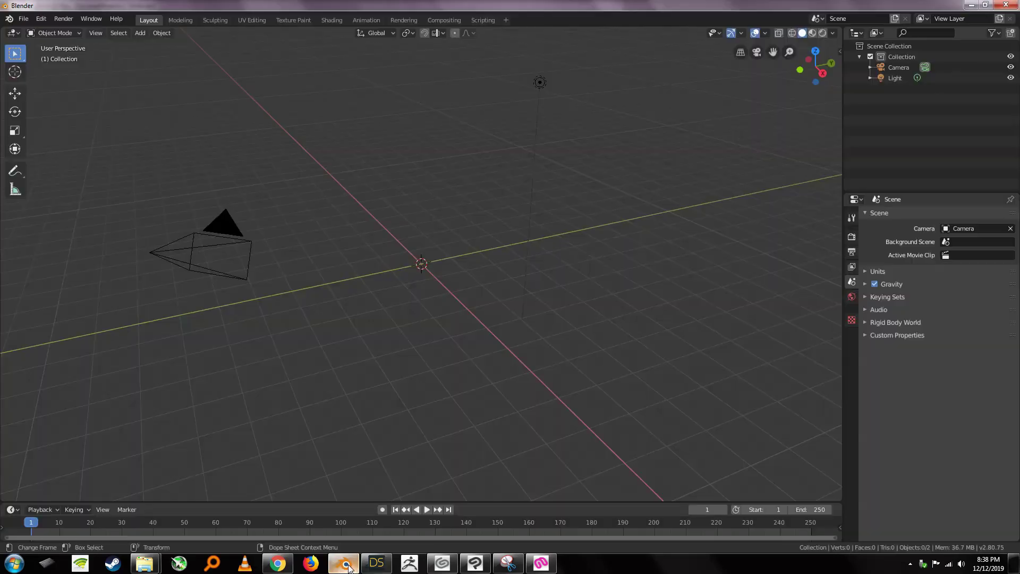
left_click(24, 20)
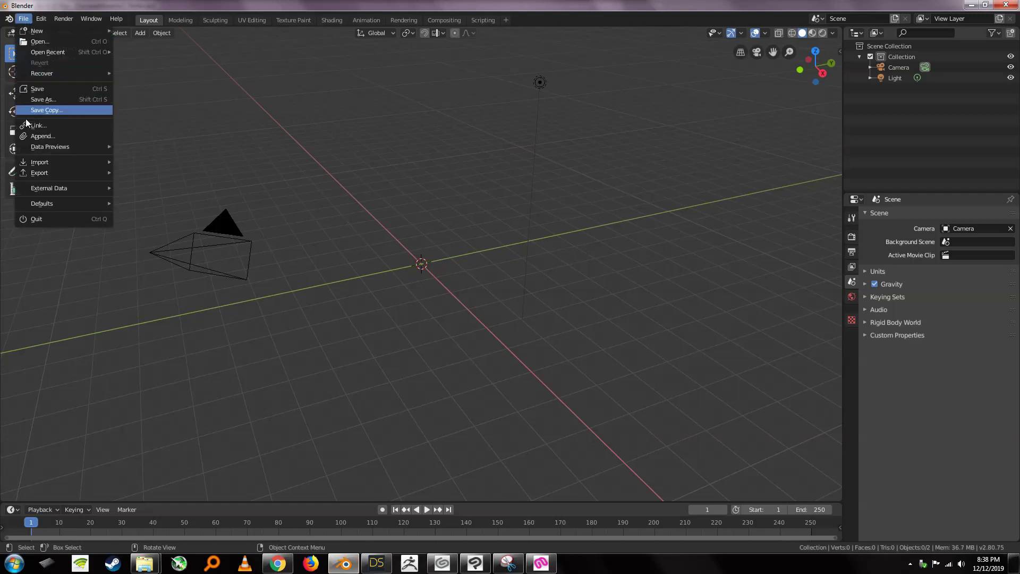
mouse_move(36, 165)
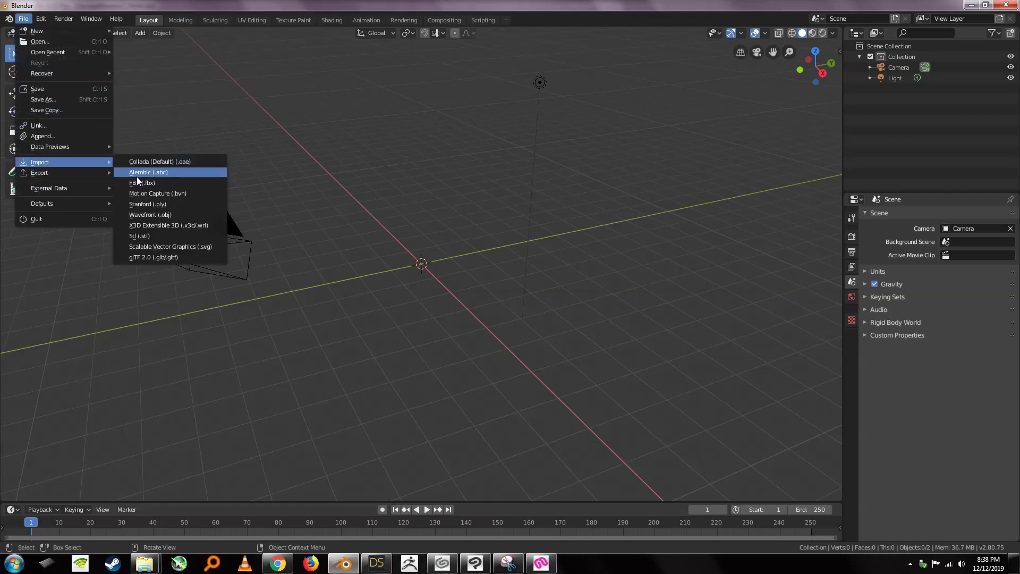
left_click(143, 214)
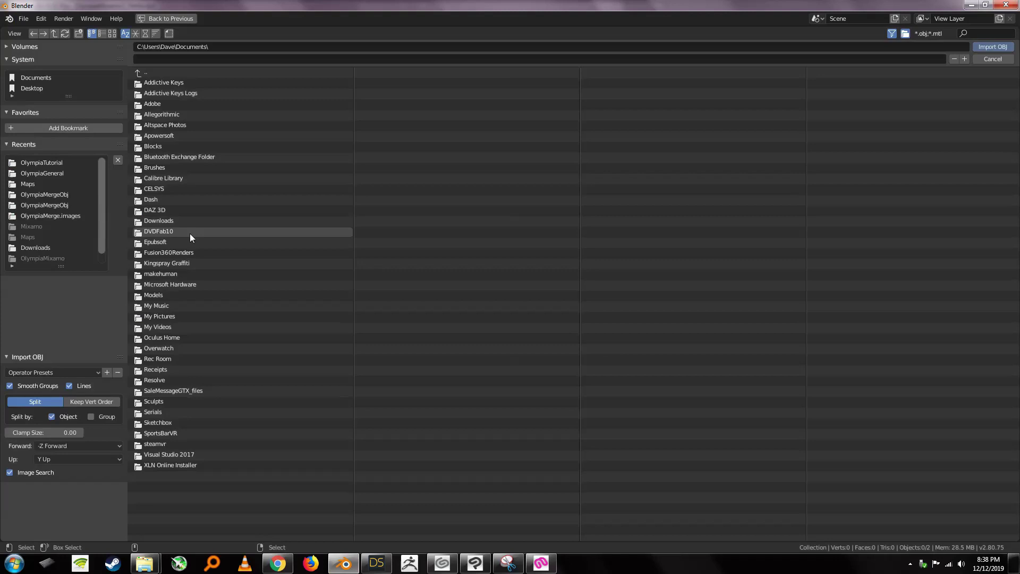
left_click(154, 295)
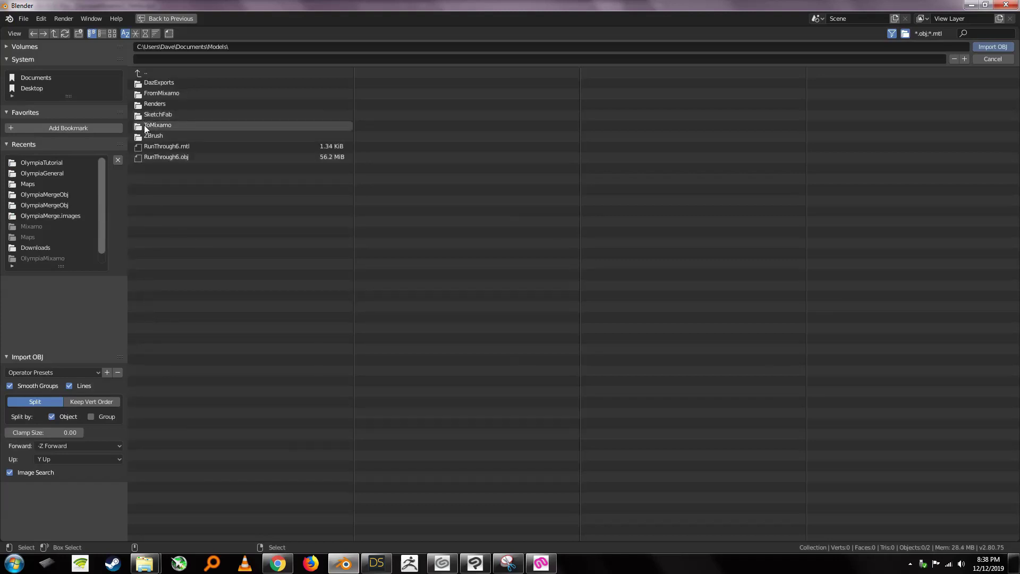
left_click(144, 129)
left_click(145, 136)
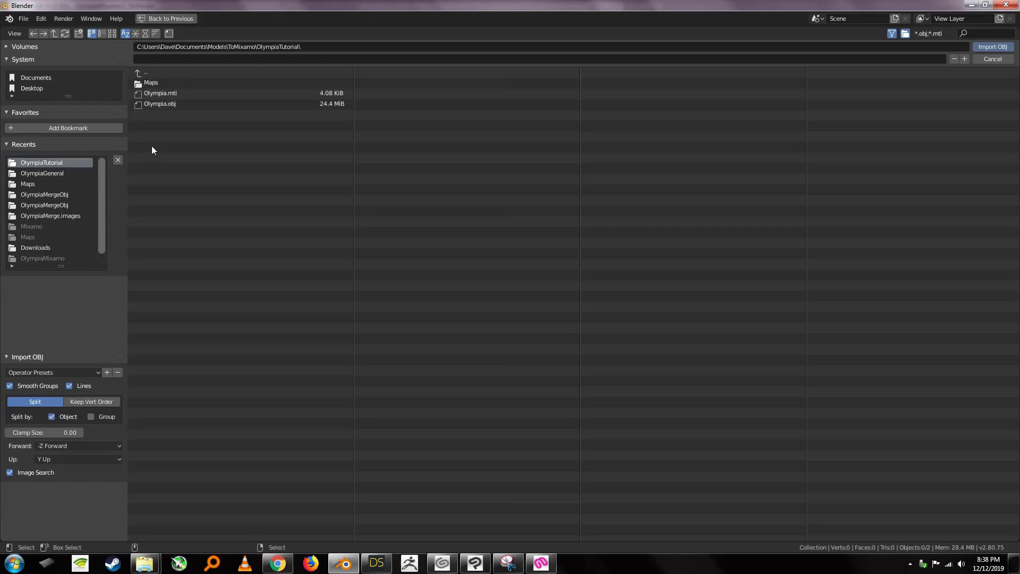
left_click(149, 104)
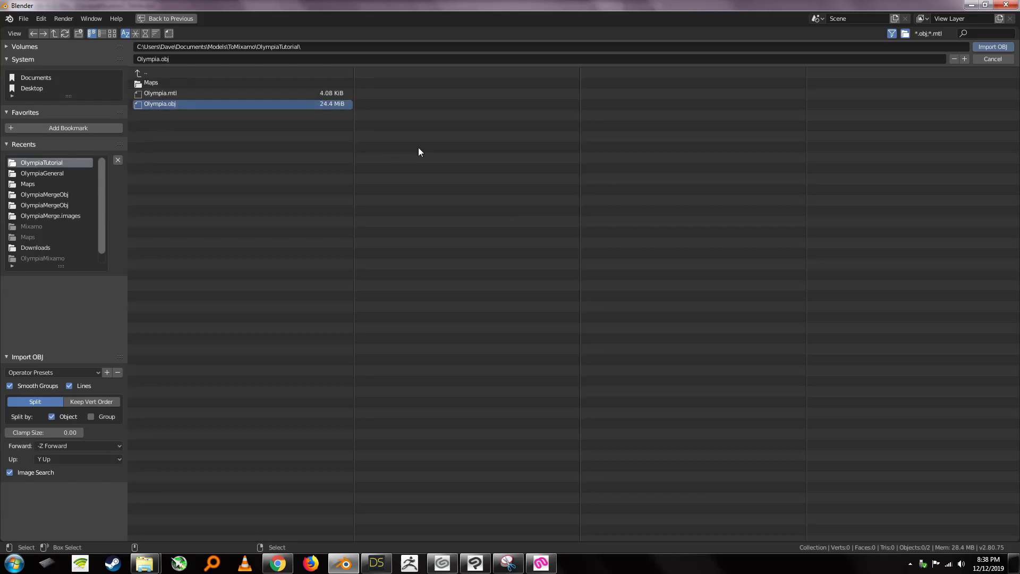
left_click(996, 50)
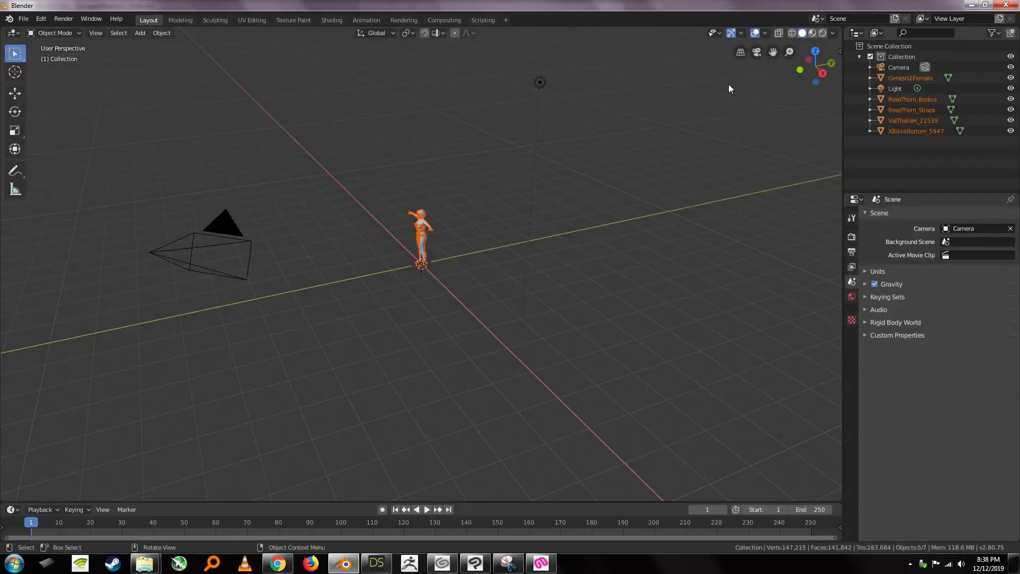
Step: Switch to Material Preview shading, deselect the figure, and orbit to a front view
key("z")
key("2")
left_click(520, 233)
scroll(477, 231, "down", 2)
scroll(477, 231, "up", 10)
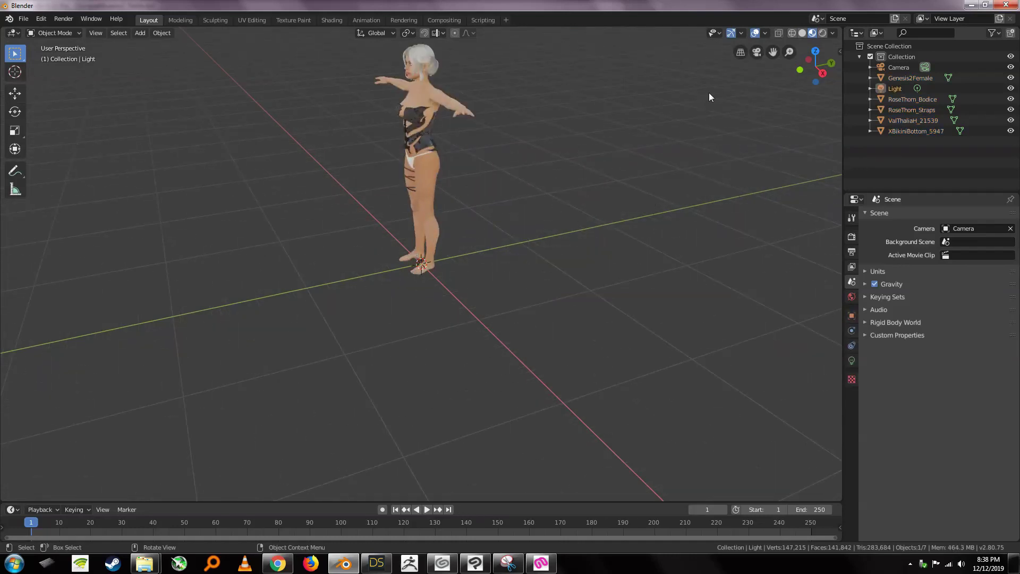
left_click_drag(814, 61, 850, 55)
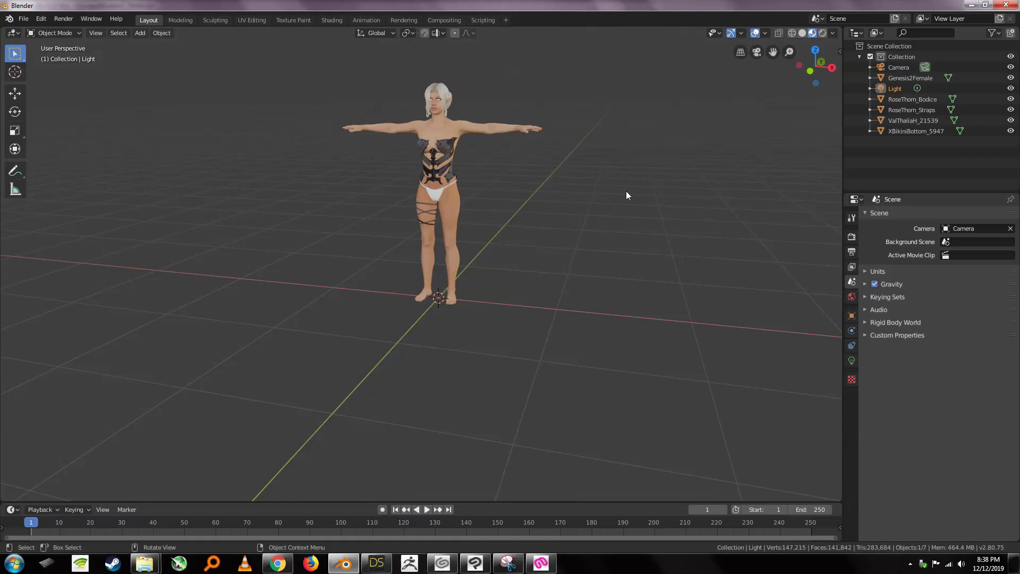
Step: Start an FBX export into the Models\ToMixamo\OlympiaTutorial folder
left_click(25, 19)
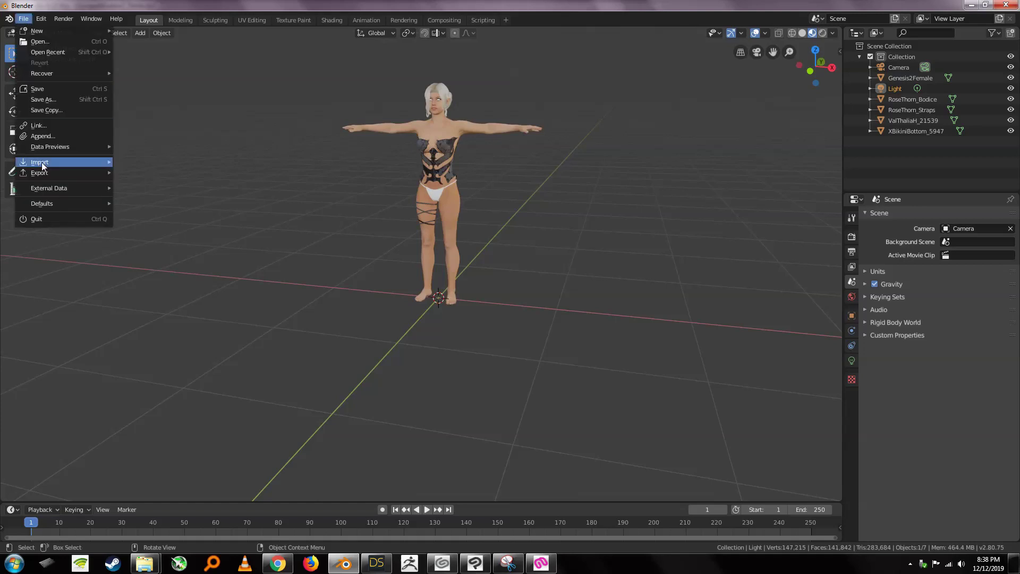
mouse_move(45, 173)
left_click(154, 192)
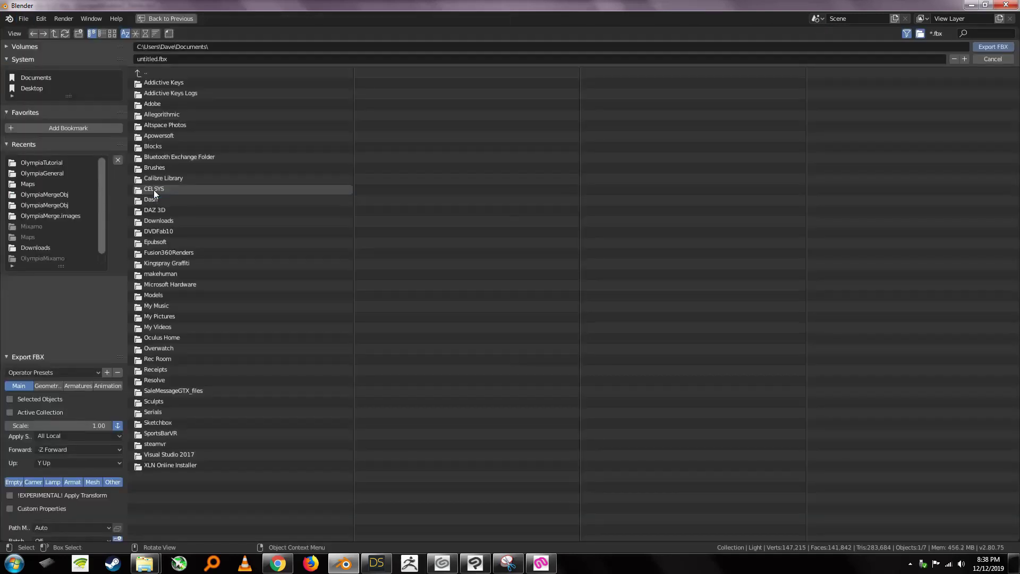
left_click(145, 295)
left_click(143, 128)
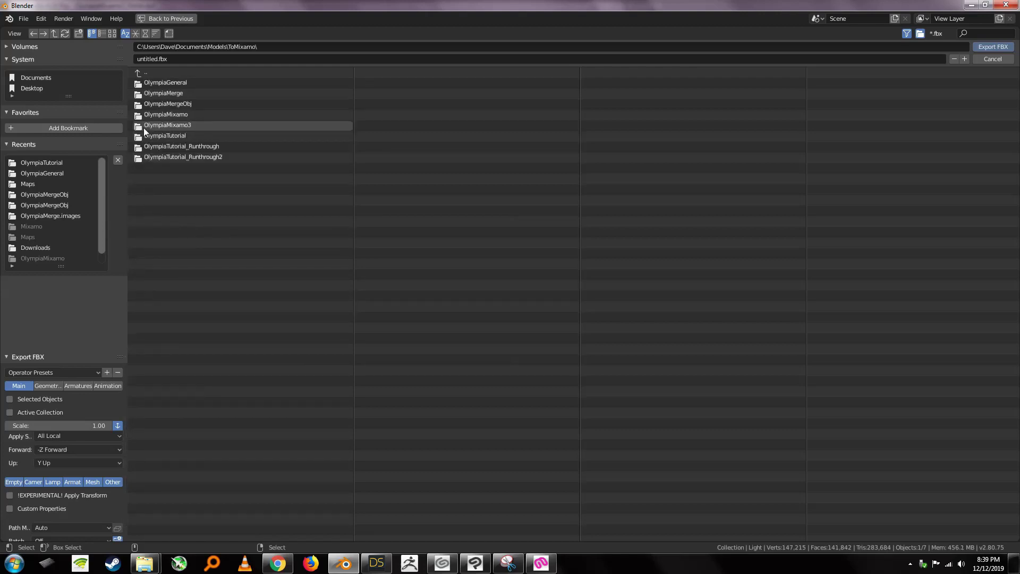
left_click(139, 136)
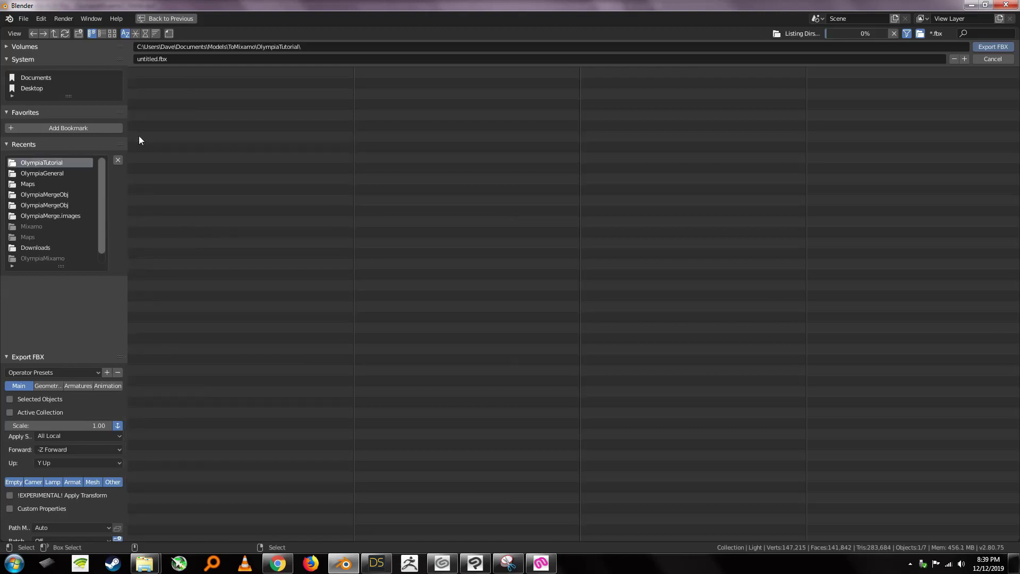
Step: Name the export OlympiaTutorial.fbx and set Path Mode to Copy
left_click(181, 57)
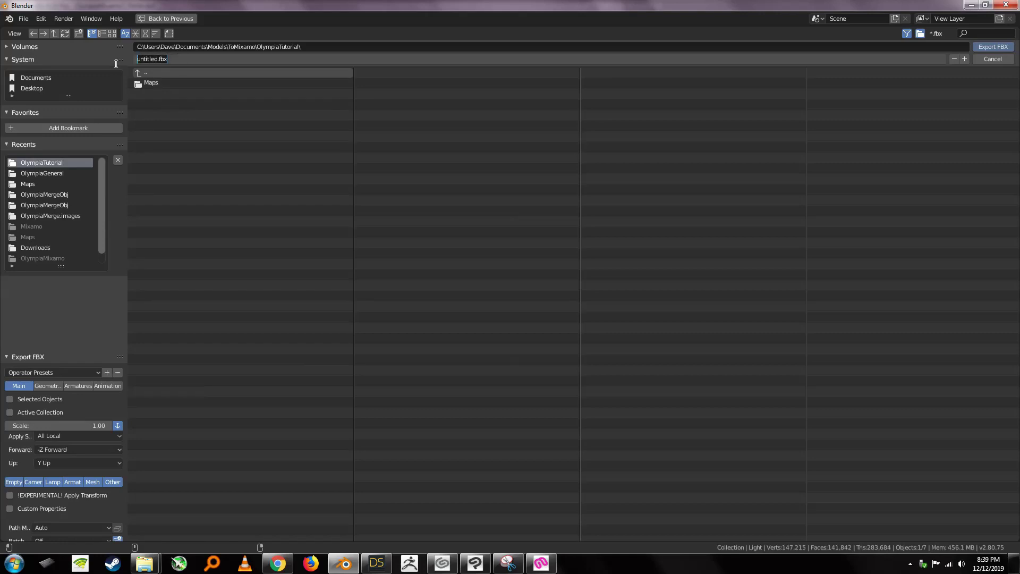
key("BackSpace")
key("Return")
left_click(106, 527)
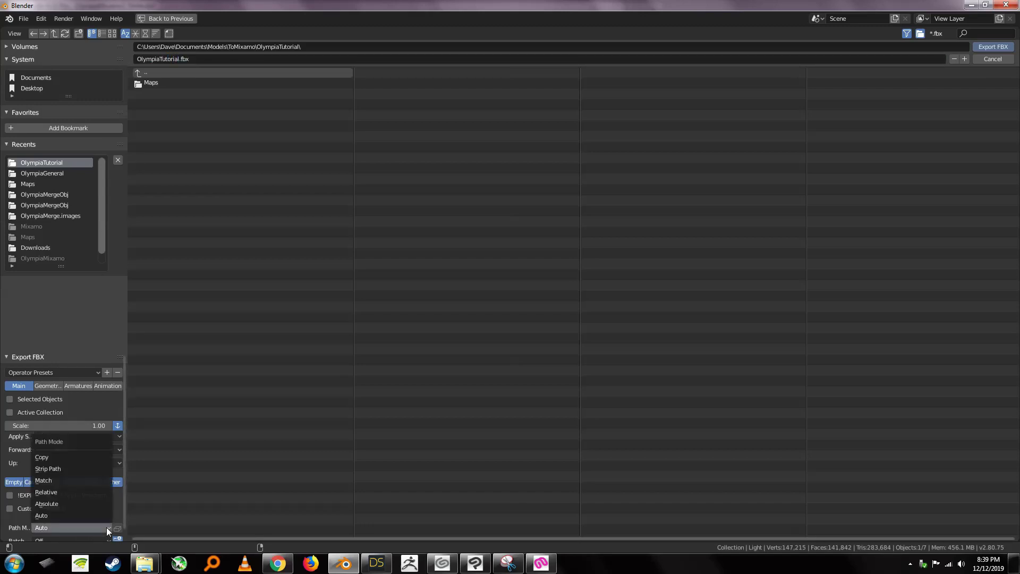
left_click(37, 457)
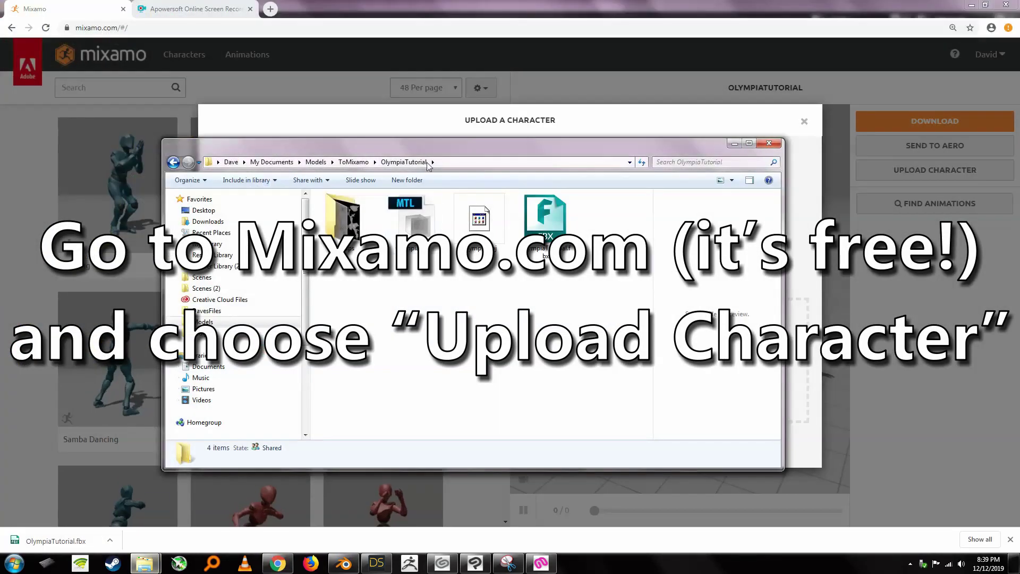
Step: Drag OlympiaTutorial.fbx from Explorer onto Mixamo's Upload Character area
left_click_drag(420, 122, 794, 168)
left_click_drag(927, 244, 434, 375)
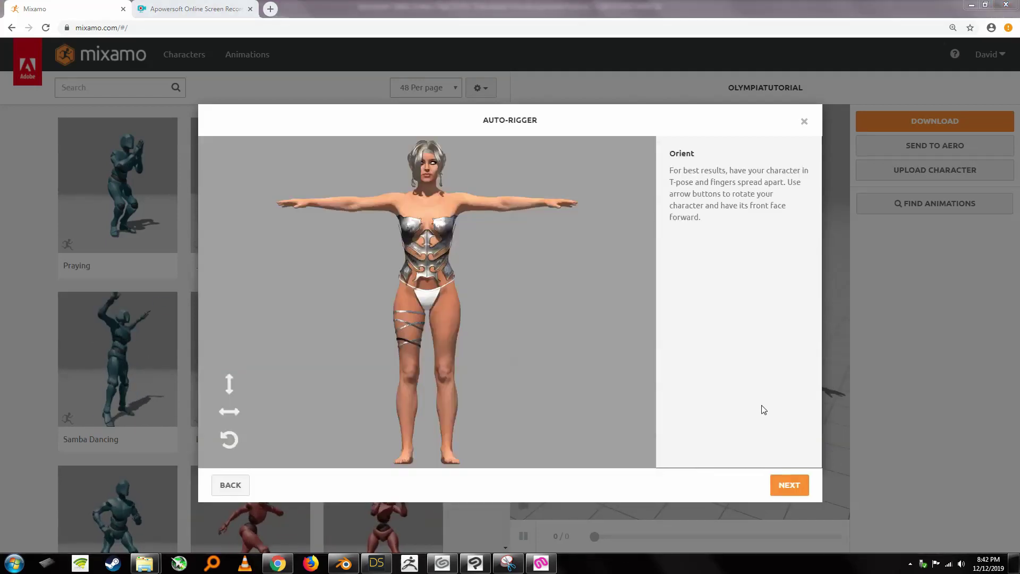
Step: Place the chin, wrist, elbow, knee and groin markers on Olympia, then run auto-rigging
left_click(789, 485)
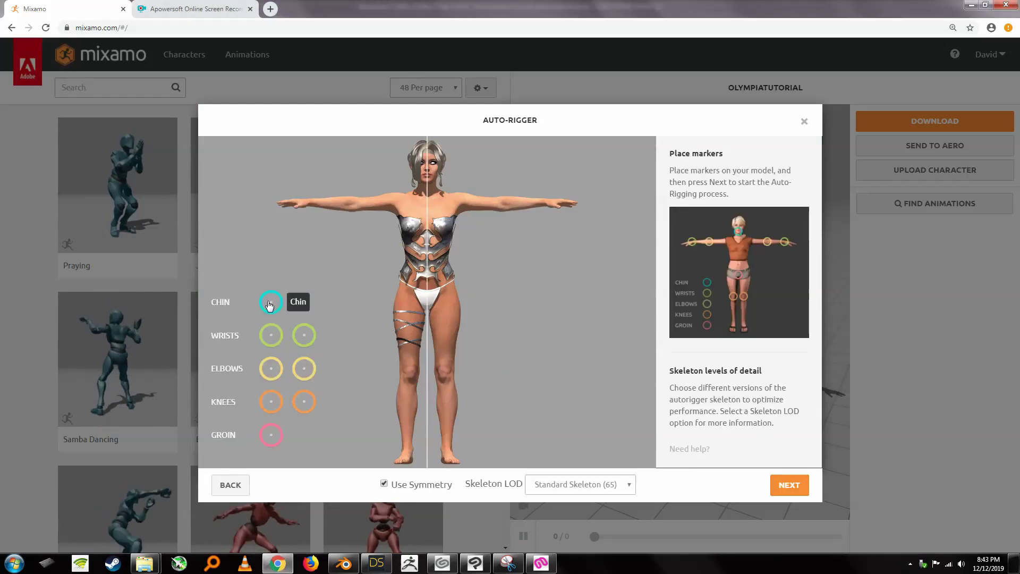
left_click_drag(290, 295, 427, 185)
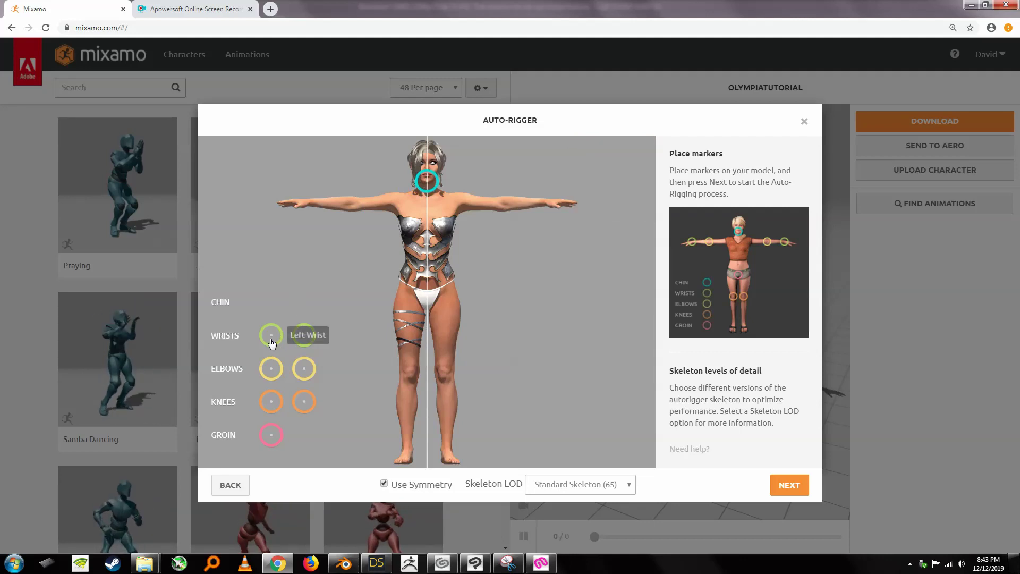
left_click_drag(271, 335, 307, 208)
mouse_move(271, 371)
left_mouse_down()
mouse_move(362, 349)
mouse_move(409, 372)
mouse_move(401, 226)
mouse_move(369, 205)
mouse_move(356, 208)
left_mouse_up()
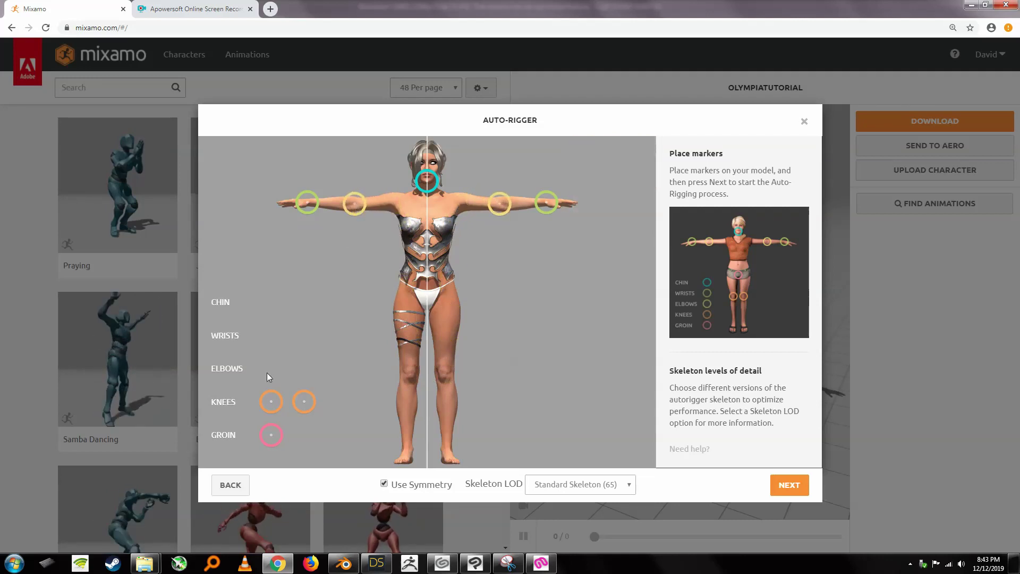
left_click_drag(271, 402, 413, 377)
left_click_drag(271, 435, 431, 304)
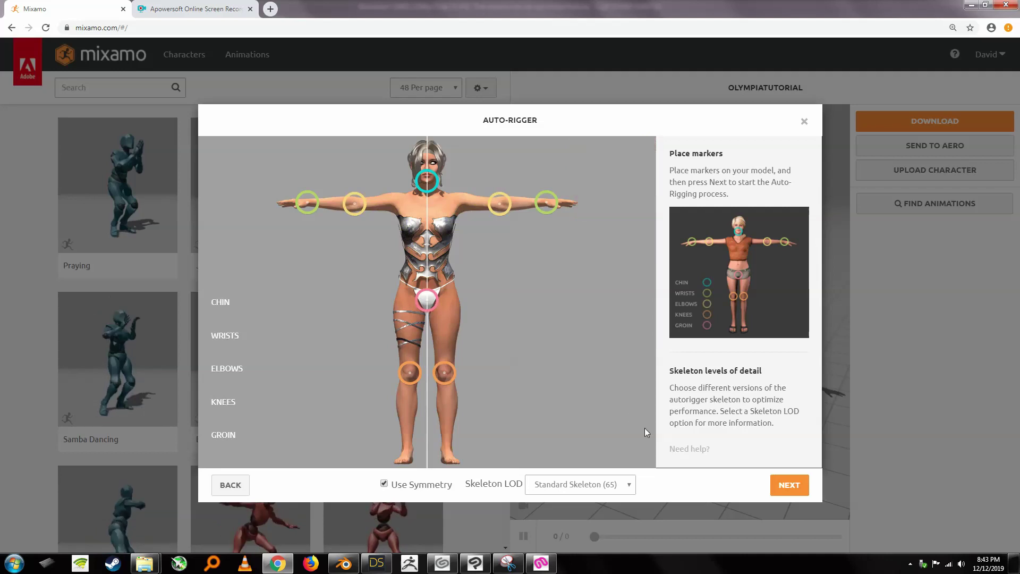
left_click(789, 485)
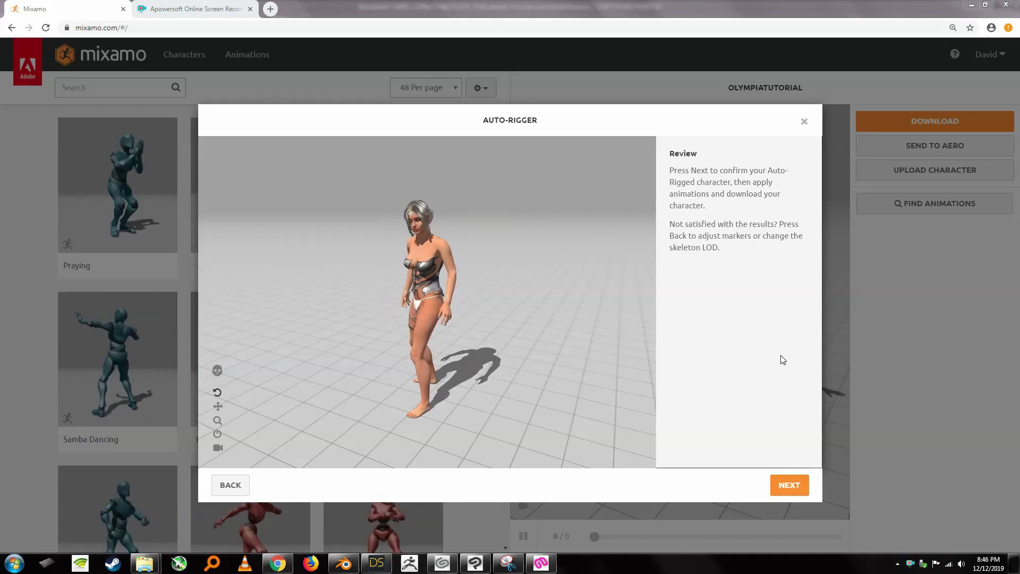
Step: Accept the rigged result, confirm the character change, and open Download Settings
left_click(789, 484)
left_click(789, 485)
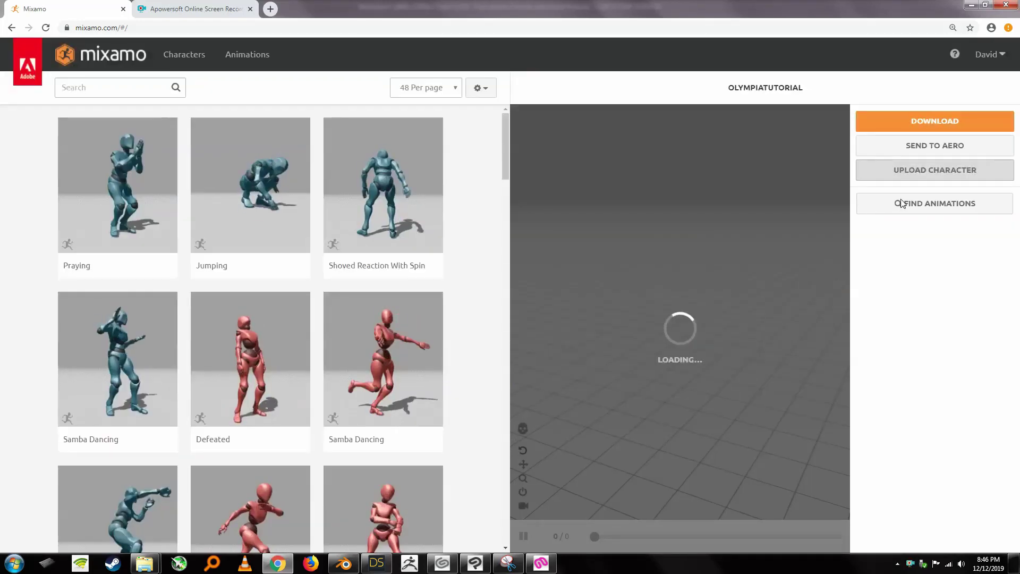
left_click(925, 123)
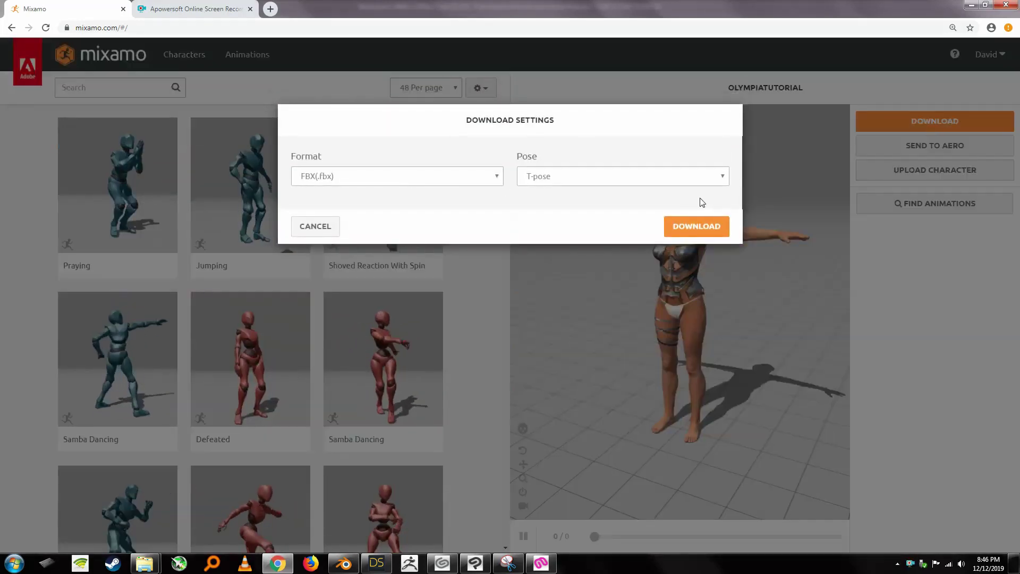
Step: Download the character as a T-pose FBX and show OlympiaTutorial.fbx in Downloads
left_click(698, 226)
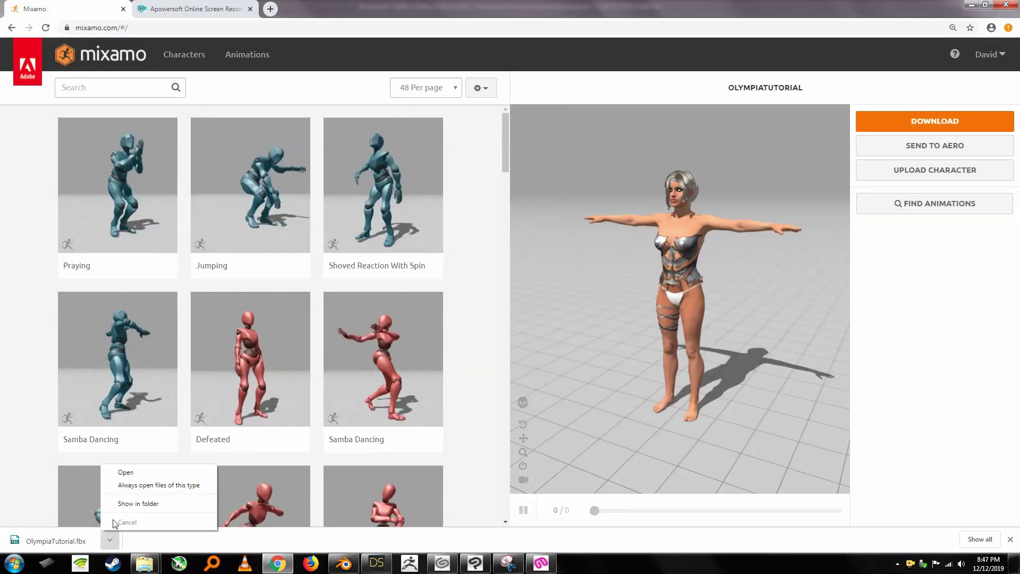
left_click(138, 503)
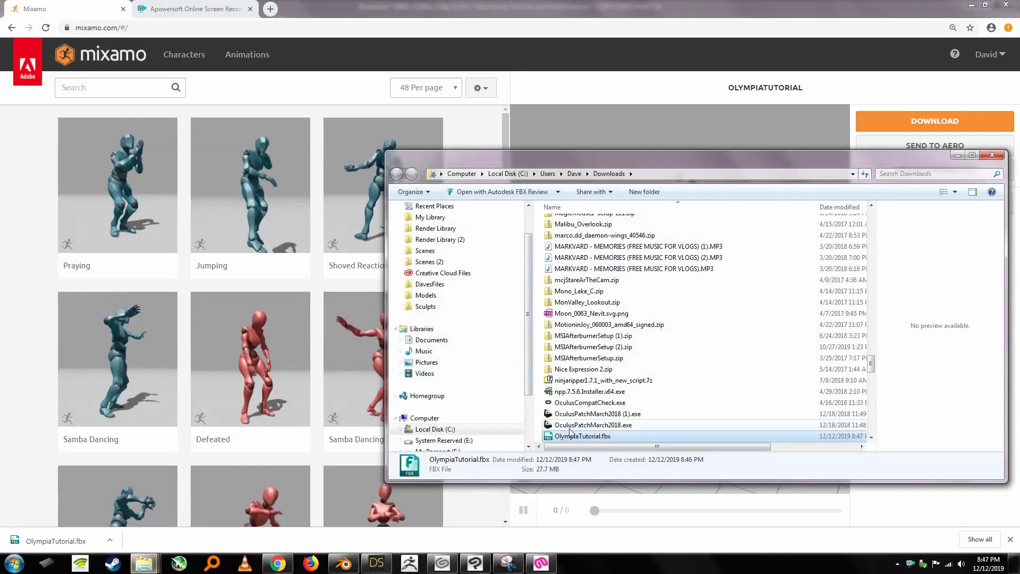
Step: Copy OlympiaTutorial.fbx from Downloads and paste it into Models\FromMixamo\OlympiaTutorial
right_click(570, 431)
left_click(597, 359)
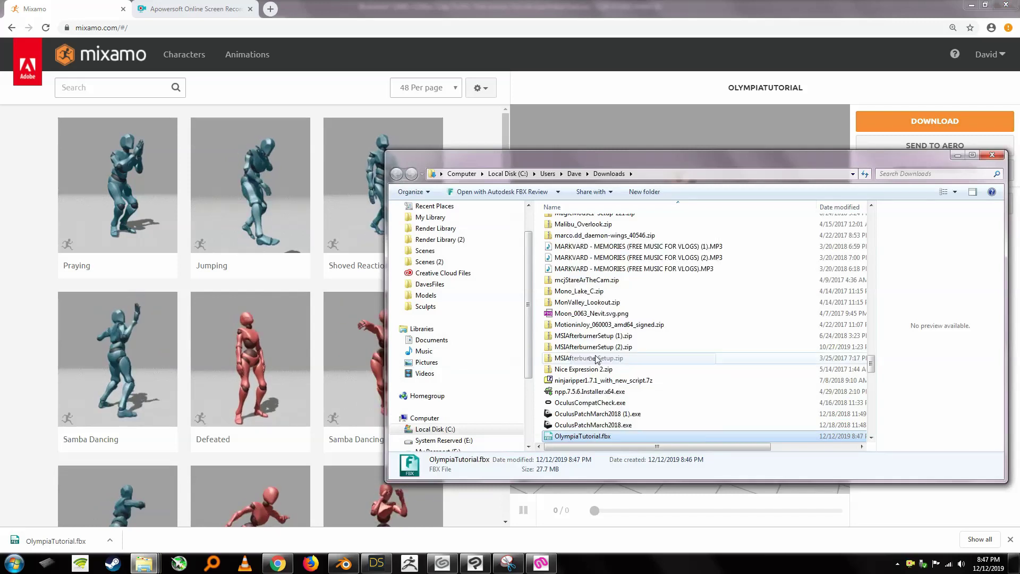
left_click(428, 295)
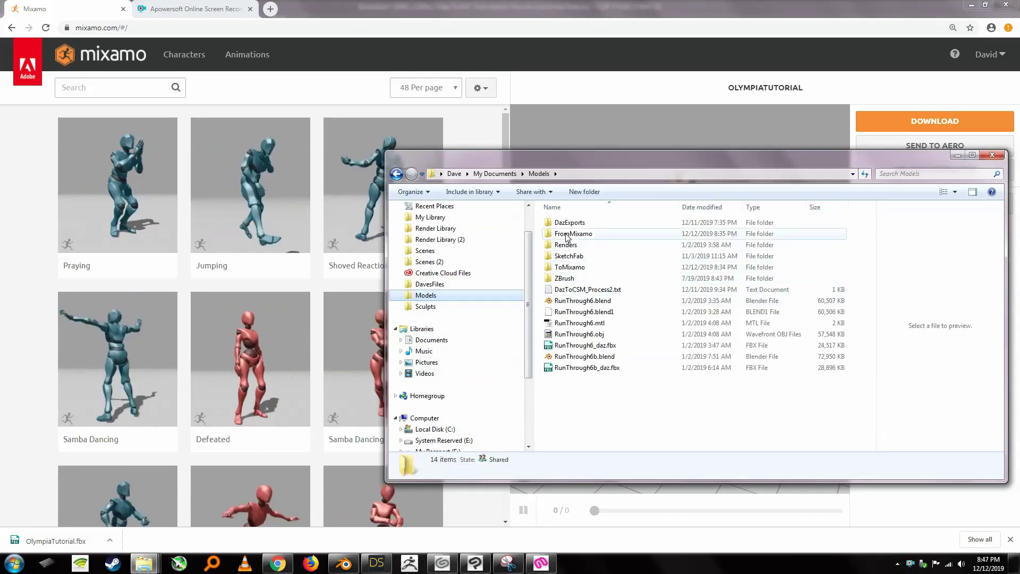
double_click(567, 234)
left_click(573, 257)
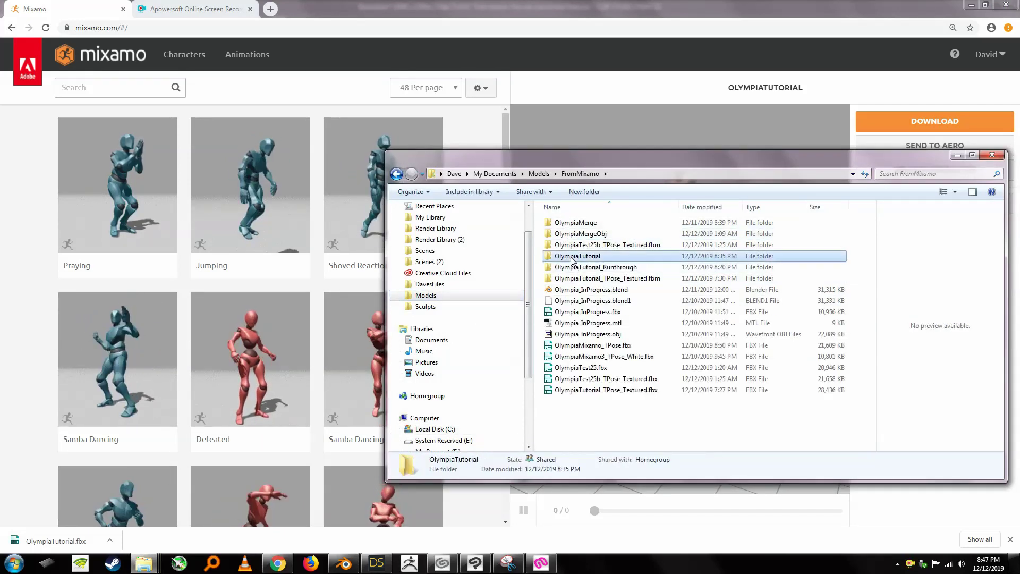
double_click(574, 257)
right_click(570, 273)
left_click(593, 346)
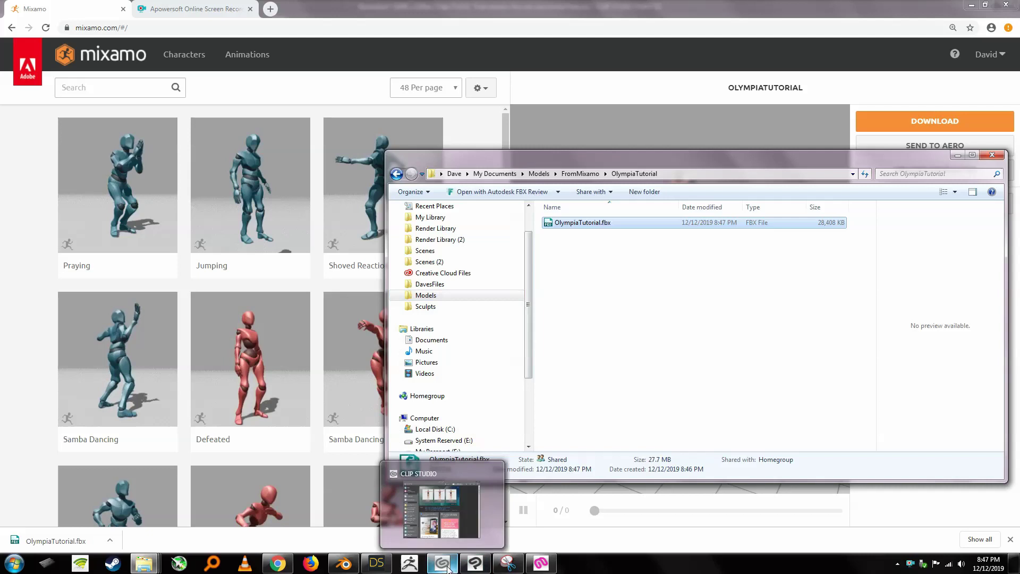
Step: Create a new 3D character project in Clip Studio Modeler
left_click(447, 568)
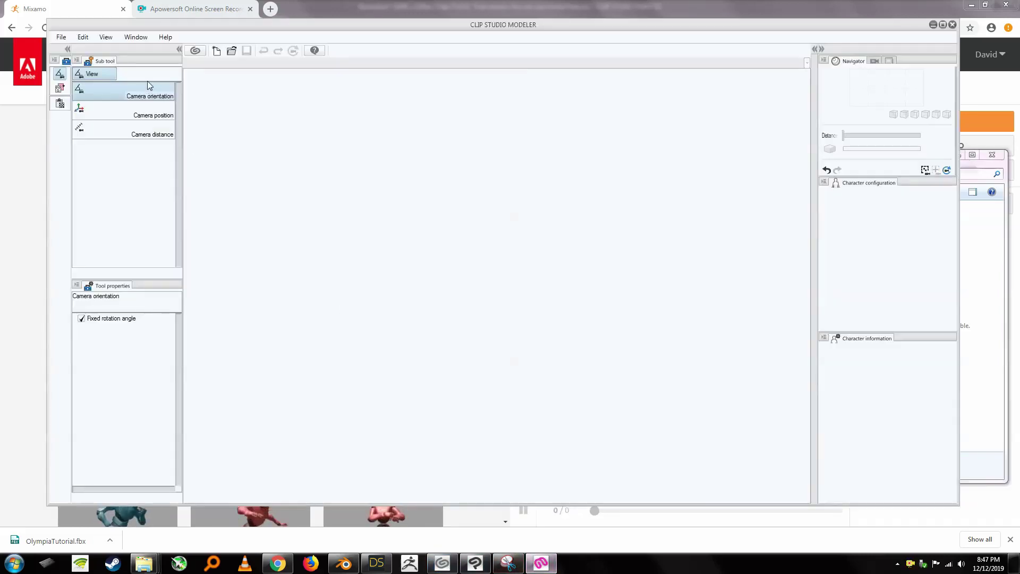
left_click(218, 55)
left_click(619, 210)
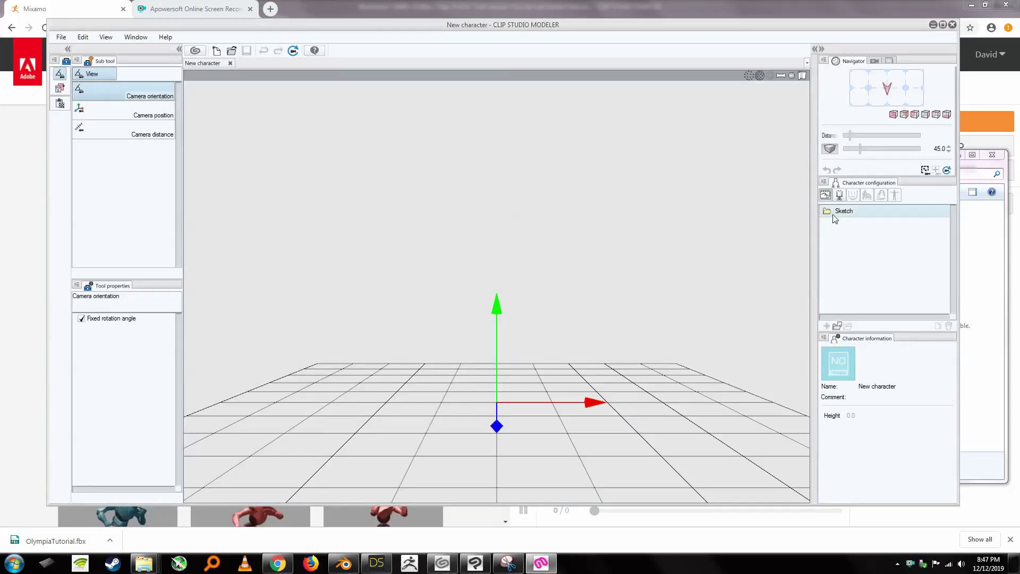
Step: Import OlympiaTutorial.fbx as the character's Body model
left_click(840, 196)
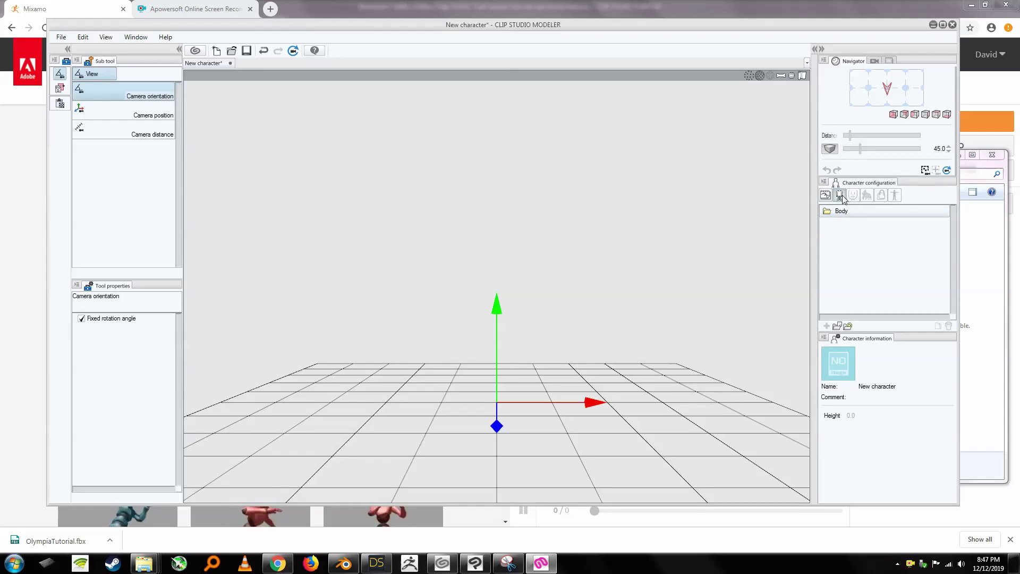
left_click(840, 327)
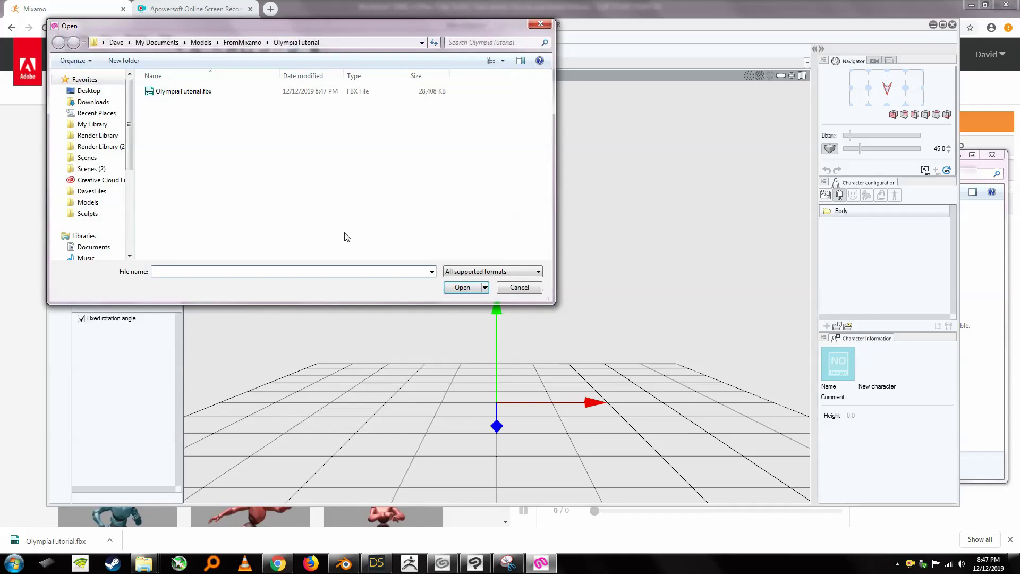
left_click(239, 91)
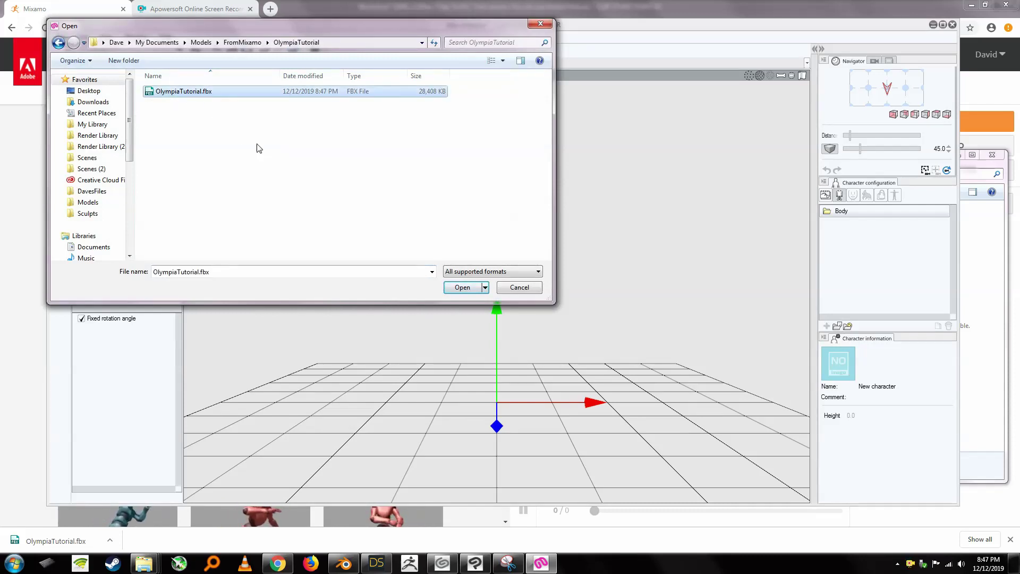
left_click(462, 287)
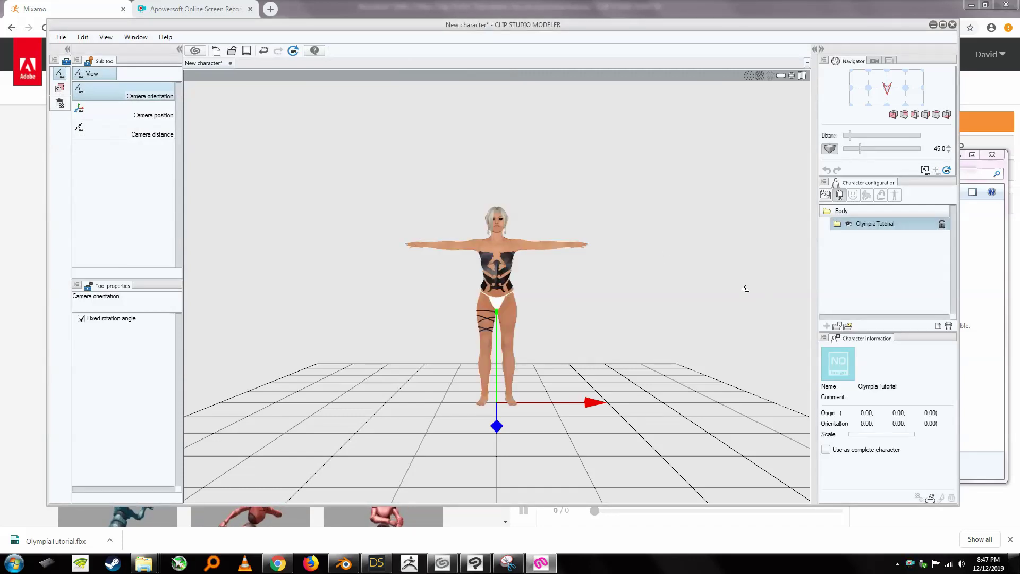
Step: Frame the OlympiaTutorial character full-body, capture it as the thumbnail, and confirm its name
left_click_drag(616, 312, 565, 315)
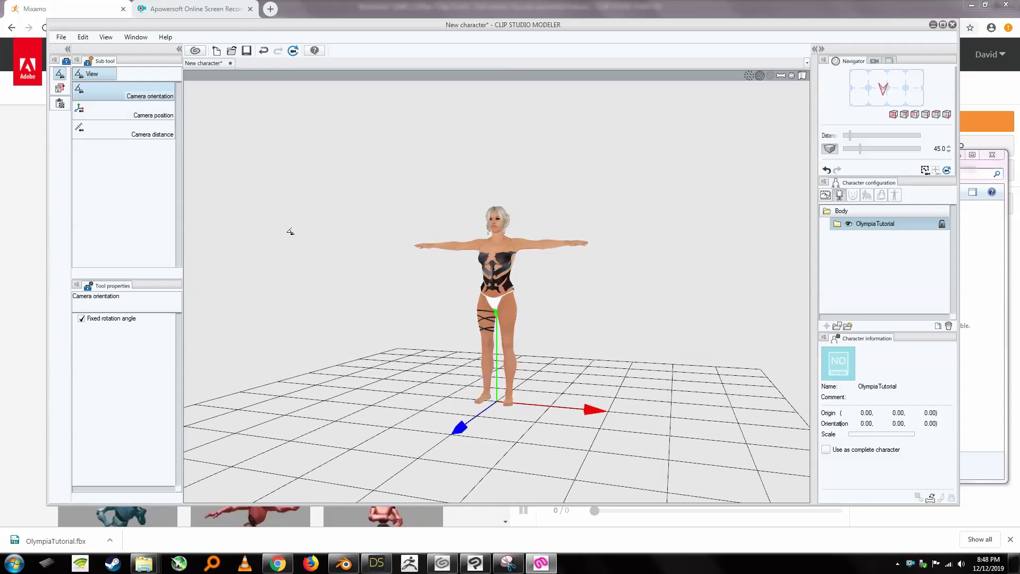
left_click(153, 132)
left_click_drag(306, 183, 388, 250)
left_click(149, 113)
left_click(839, 363)
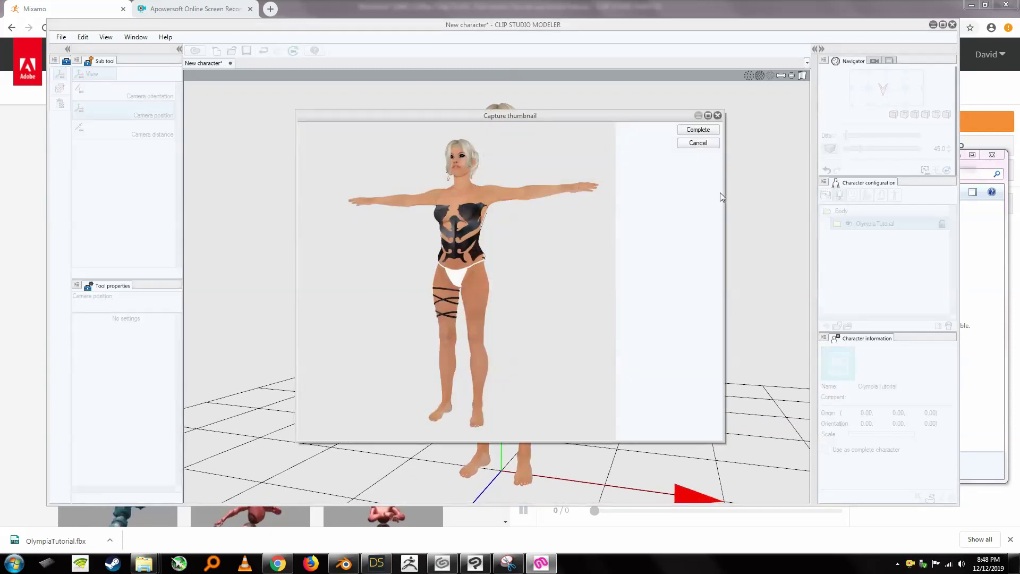
left_click(698, 129)
left_click(879, 386)
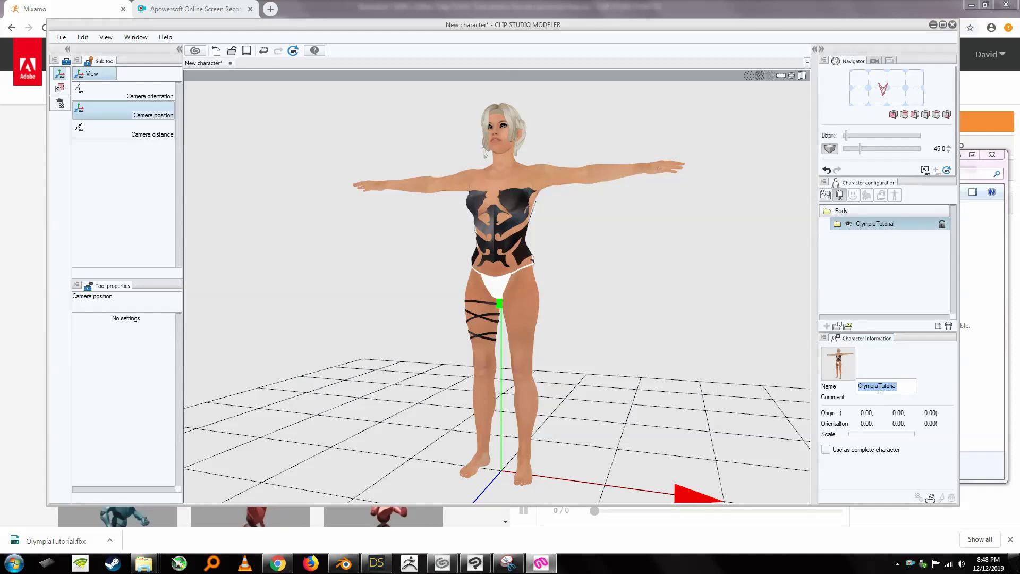
left_click(906, 388)
key("Return")
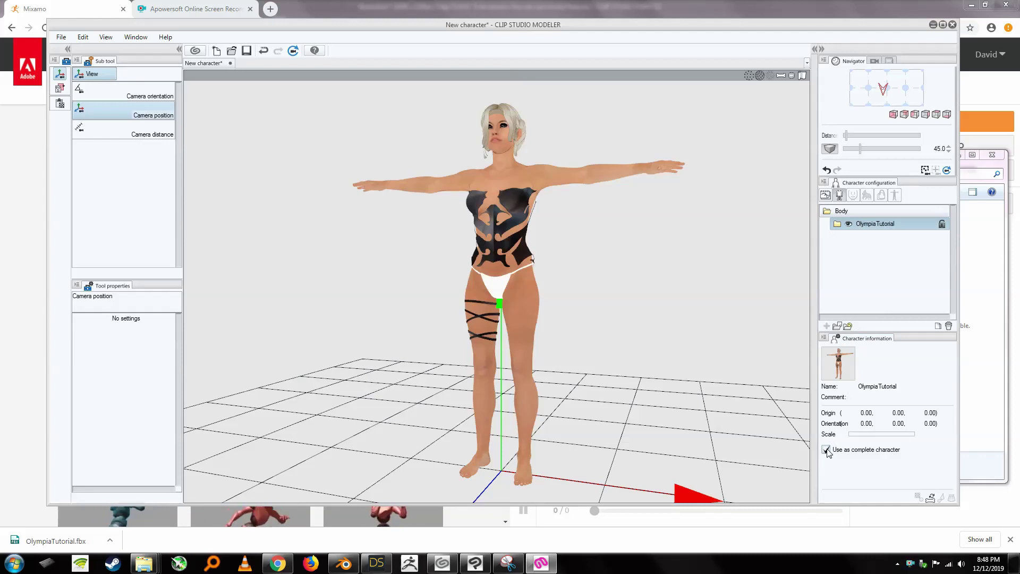
Step: Run standard bone mapping, lower the guide's arms slightly to match the character, and continue to bone specification
left_click(931, 501)
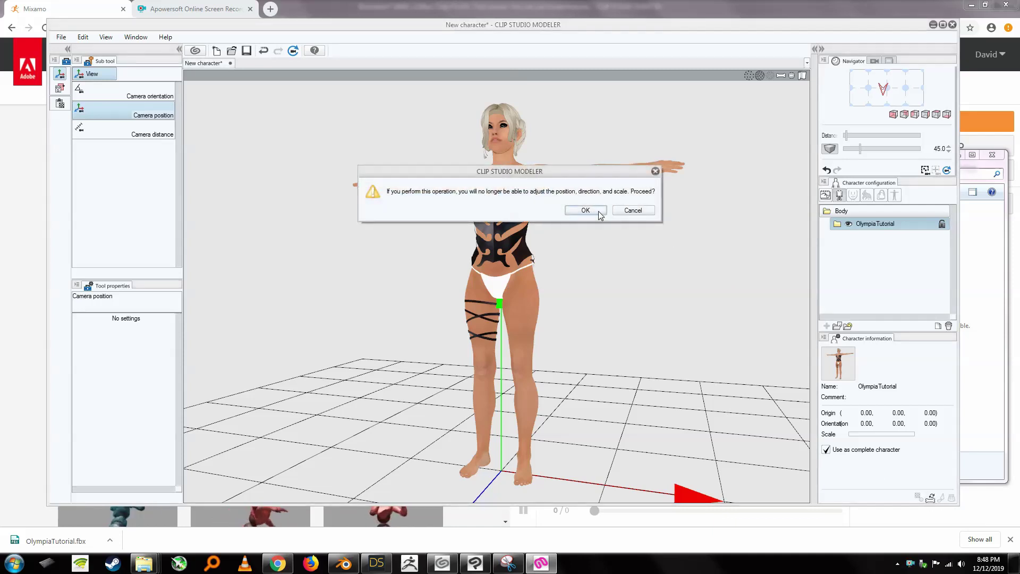
left_click(598, 212)
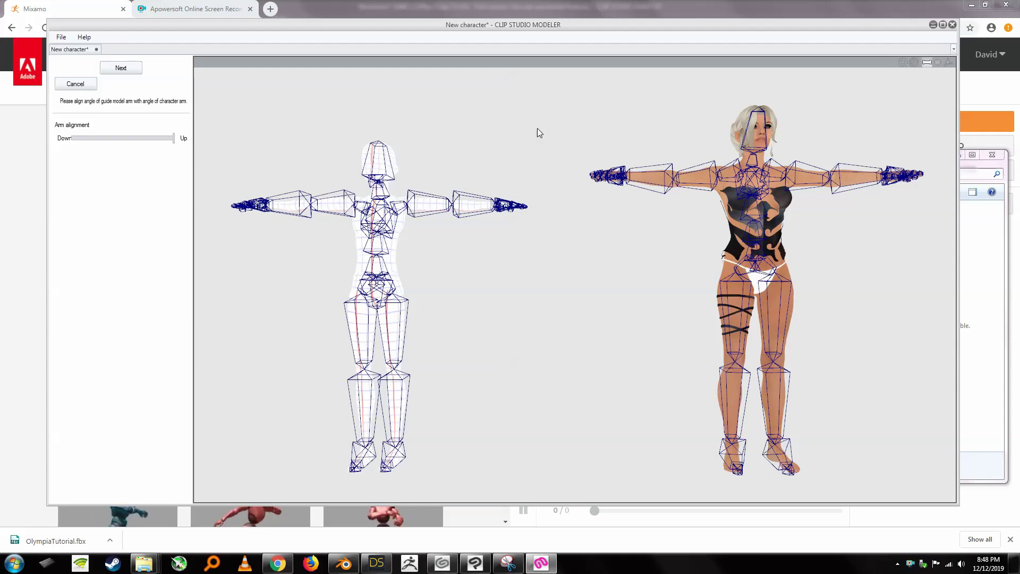
left_click(178, 137)
mouse_move(178, 137)
left_mouse_down()
mouse_move(87, 137)
mouse_move(189, 139)
left_mouse_up()
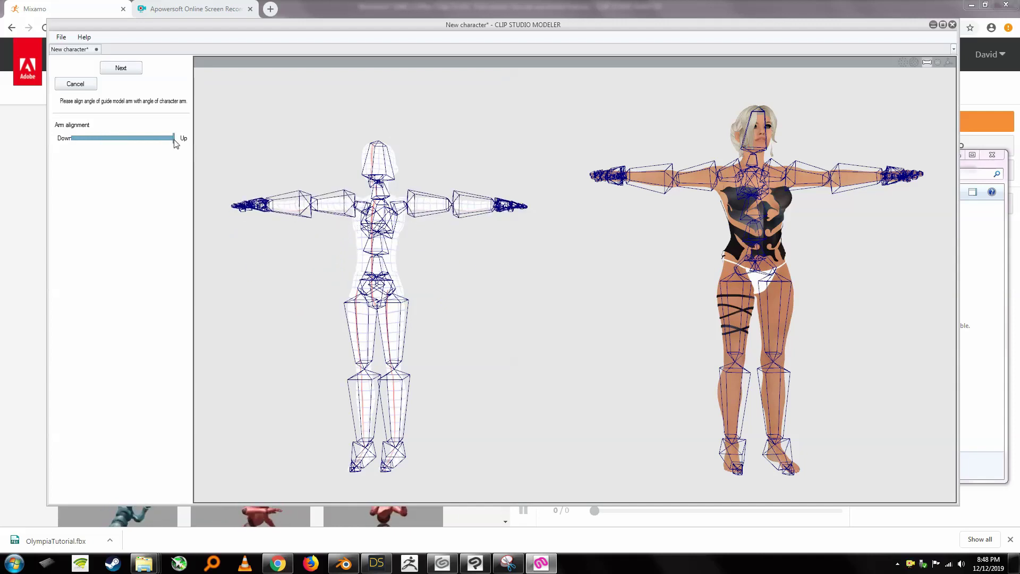
left_click_drag(175, 142, 167, 146)
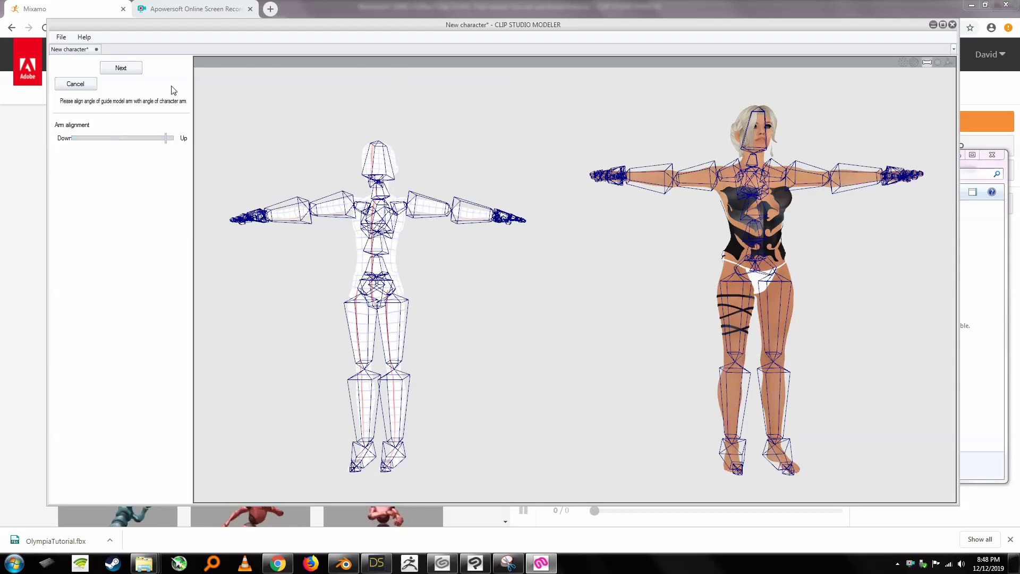
left_click(123, 69)
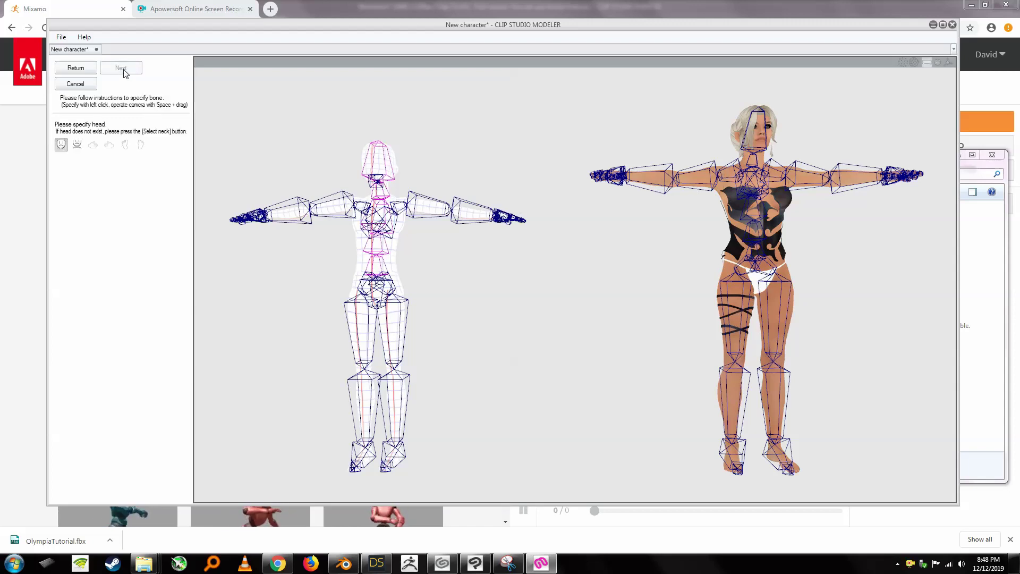
Step: Mark the head, right arm, left arm, right leg and left leg, then apply the mapping
left_click(762, 143)
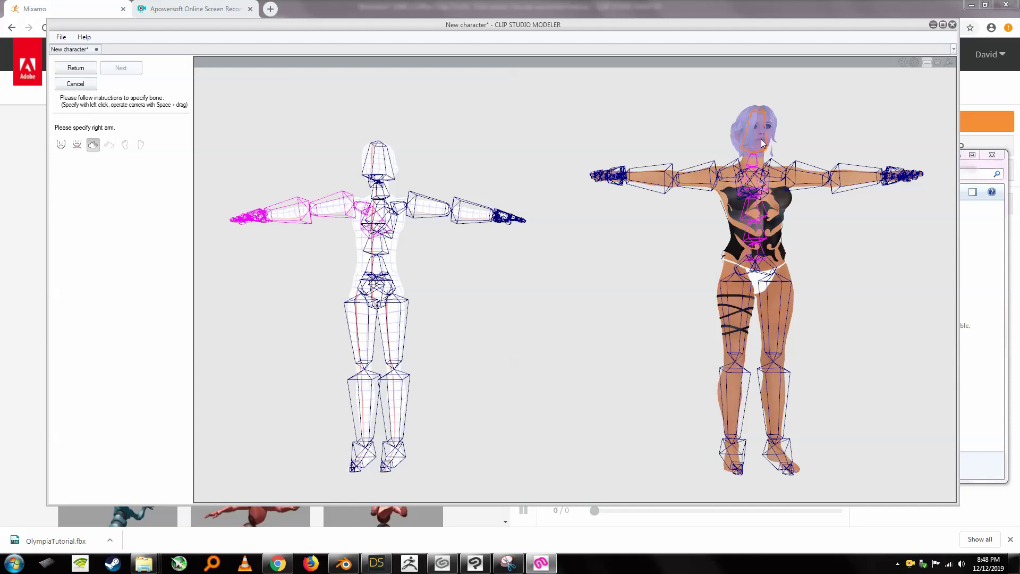
left_click(626, 178)
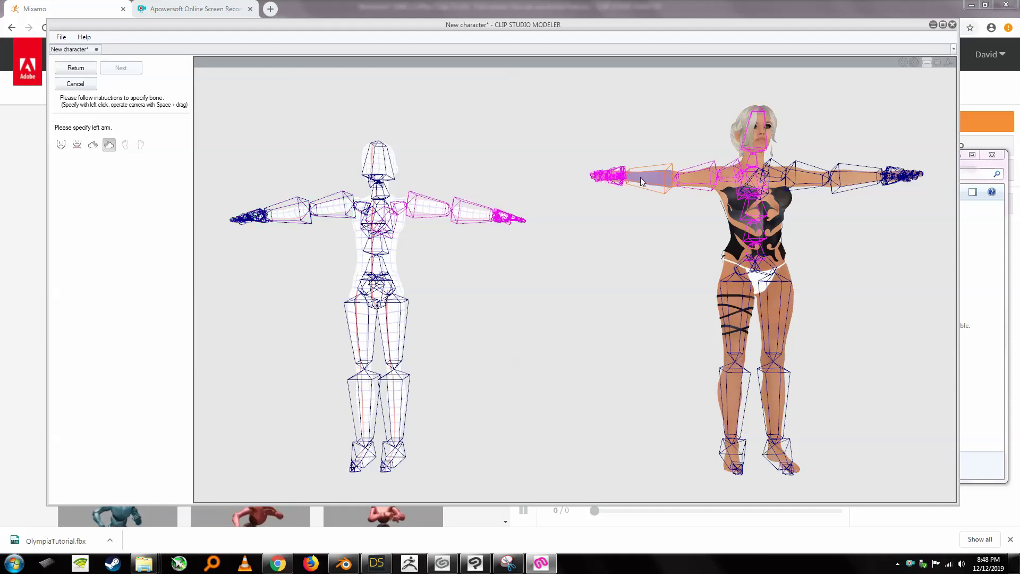
left_click(856, 180)
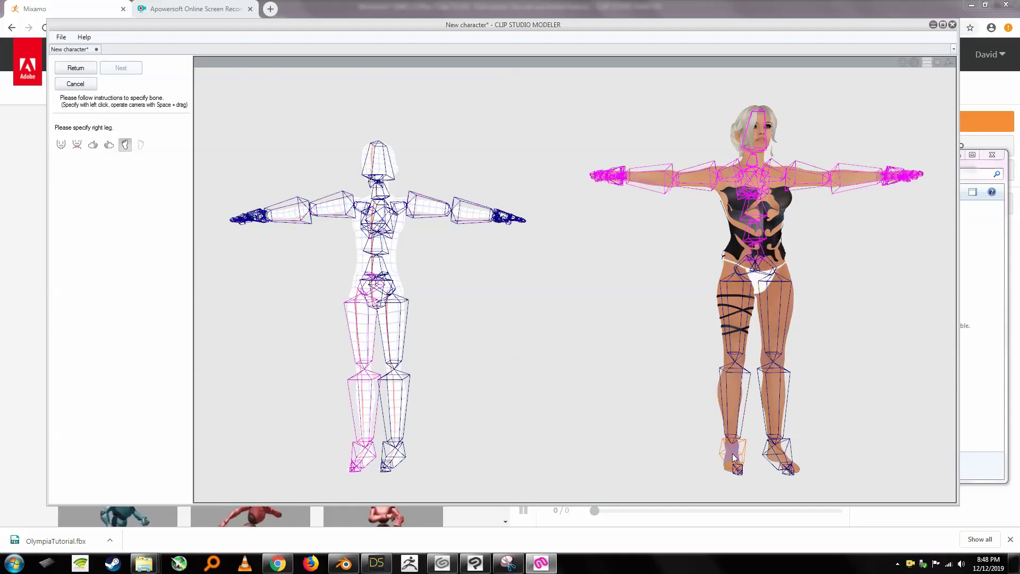
left_click(735, 417)
left_click(788, 451)
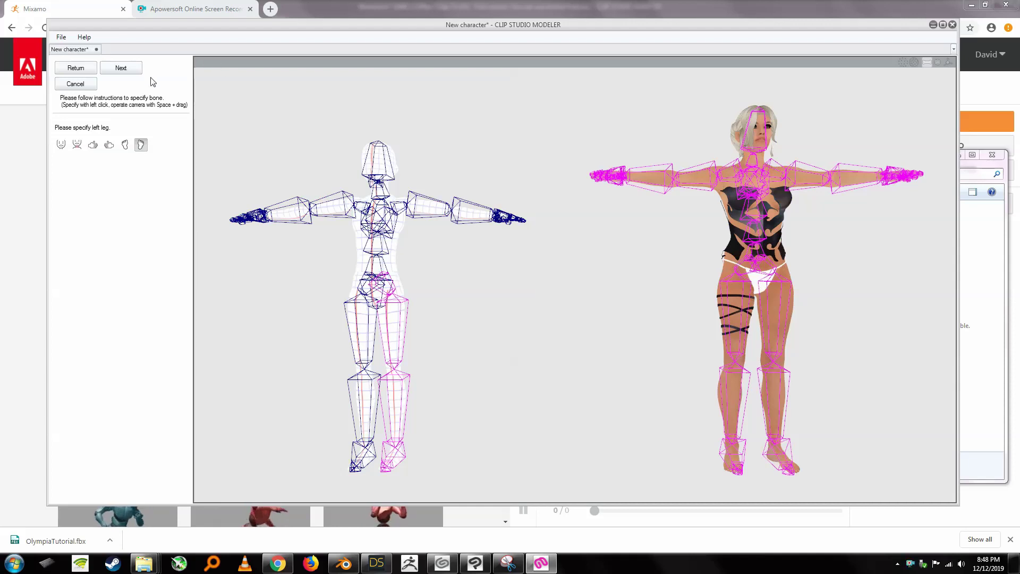
left_click(123, 68)
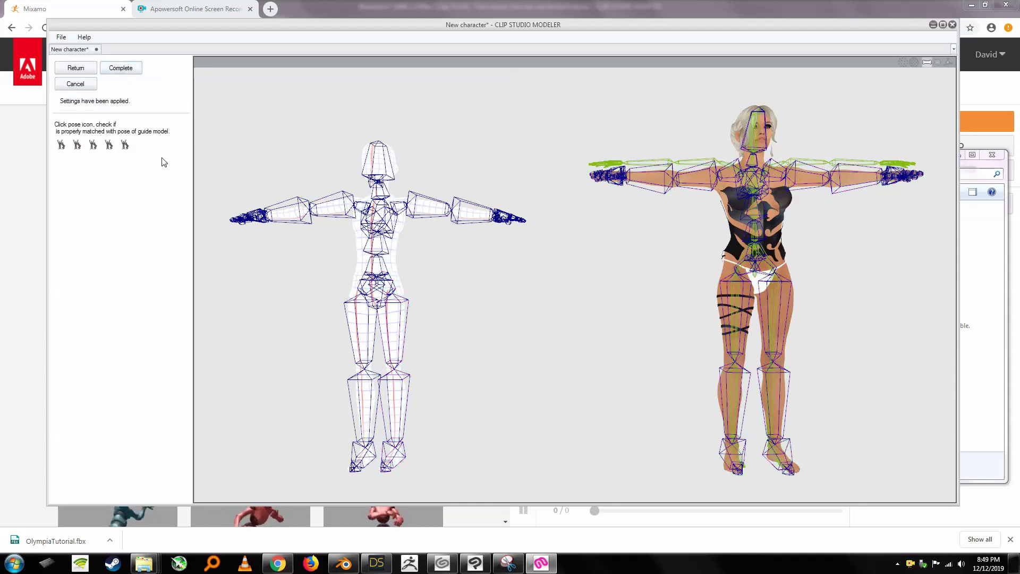
Step: Preview the standing, crossed-arms, fists-raised, crouching and arms-up squat test poses to check the rig
left_click(62, 146)
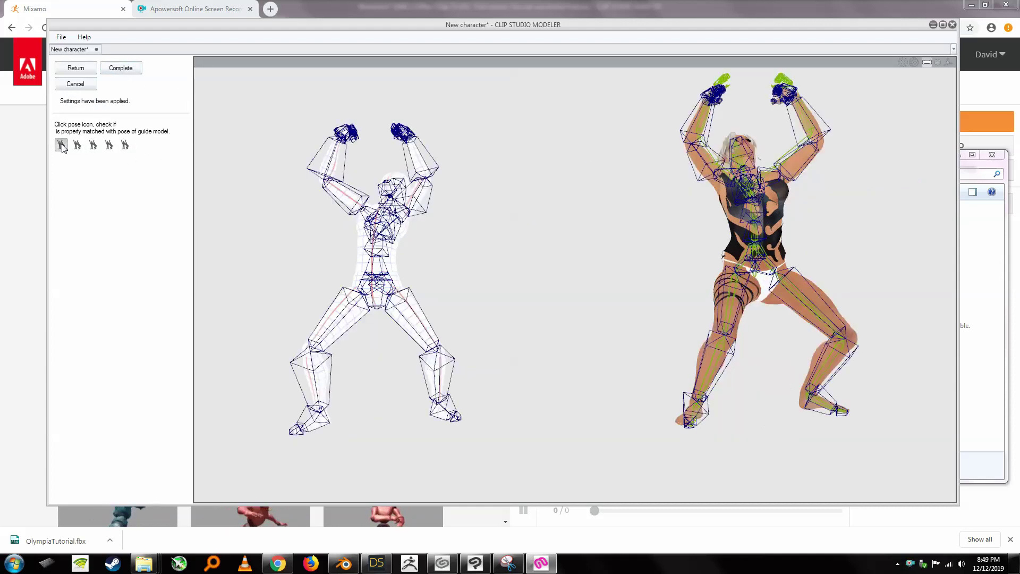
left_click(77, 145)
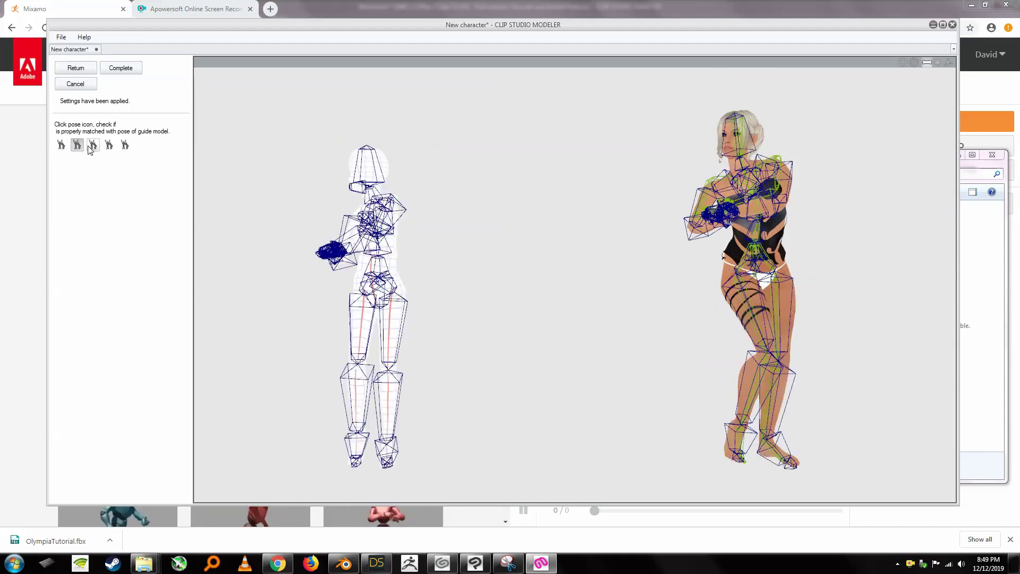
left_click(93, 145)
left_click(108, 146)
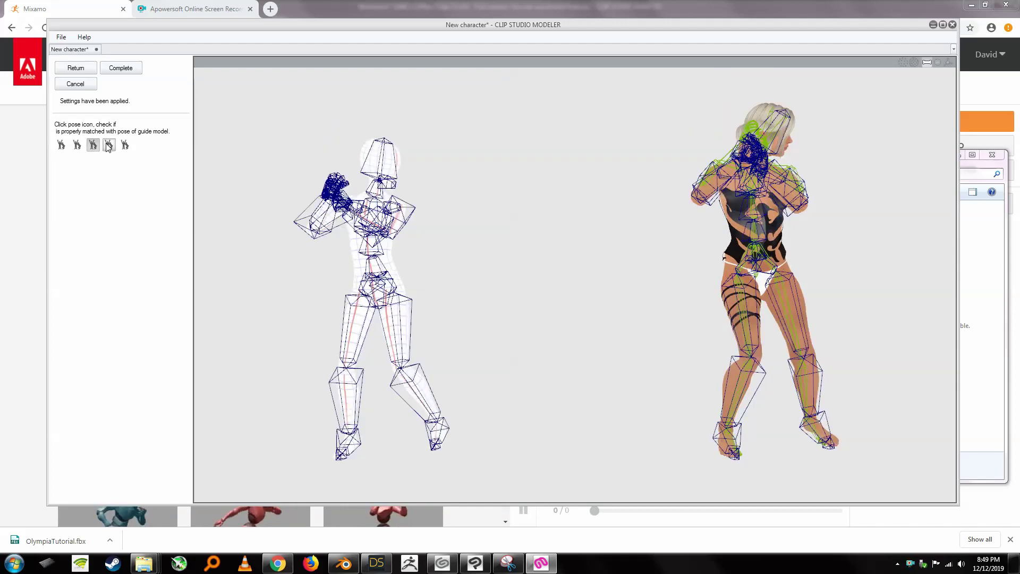
left_click(125, 145)
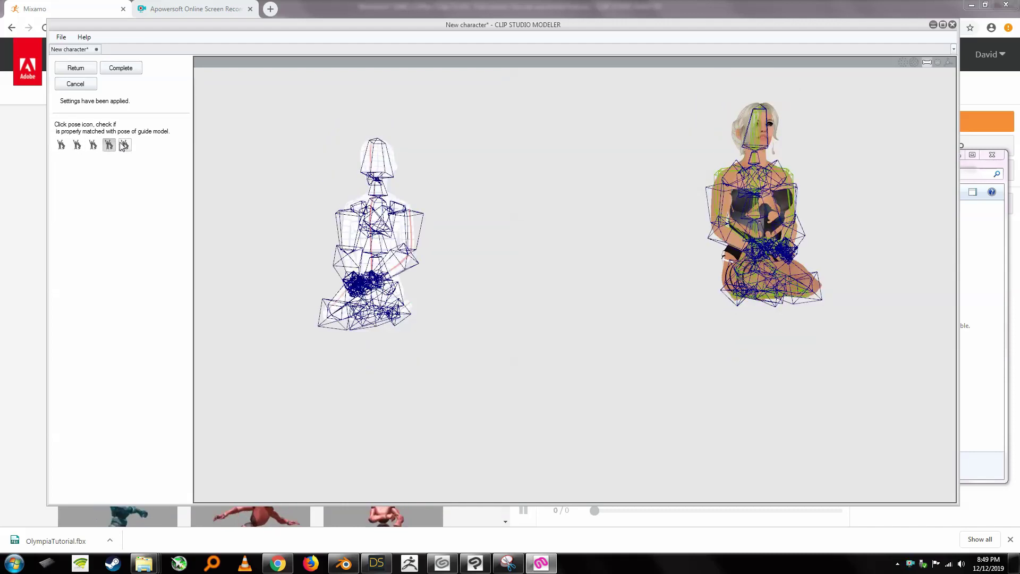
left_click(61, 145)
left_click(77, 145)
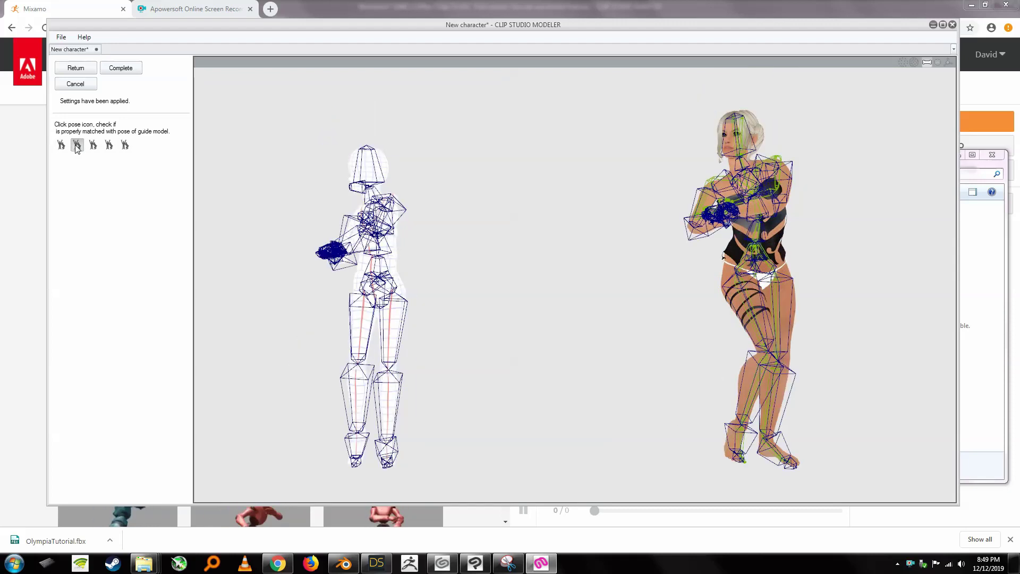
Step: Complete the bone setup, select the Sketch configuration, and frame the T-posed figure closer for thumbnail capture
left_click(120, 68)
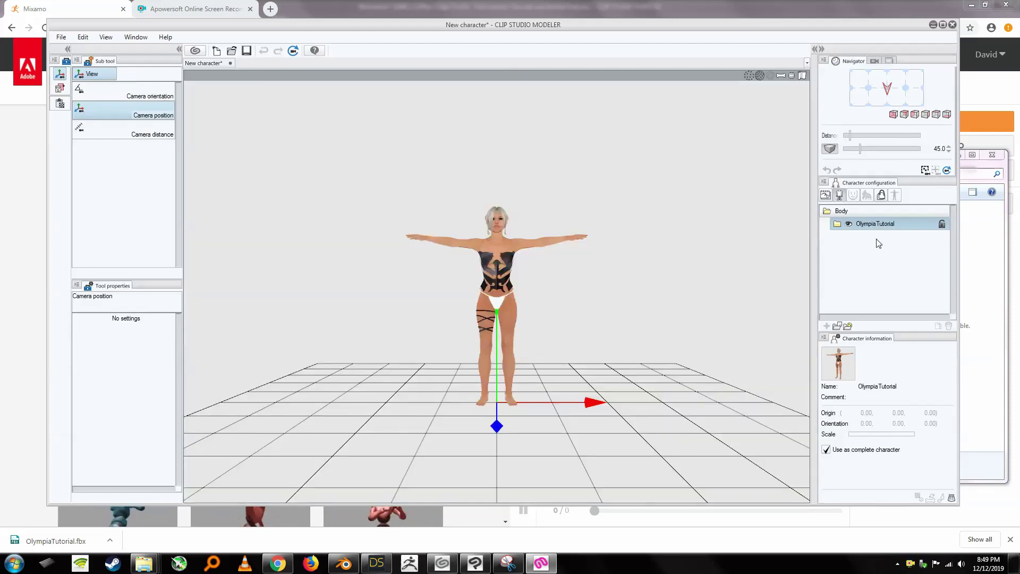
left_click(825, 195)
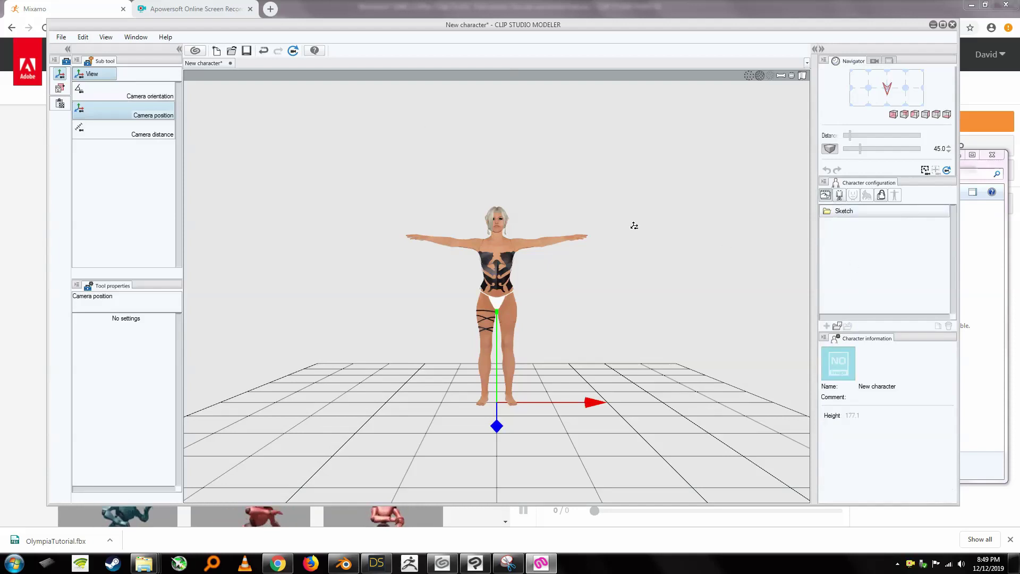
left_click(142, 136)
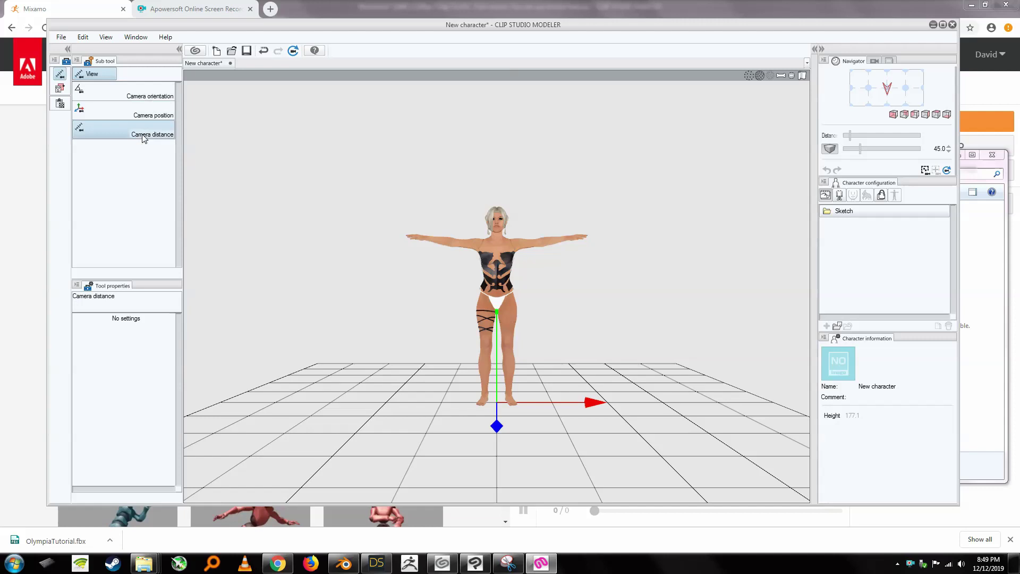
left_click_drag(360, 256, 364, 314)
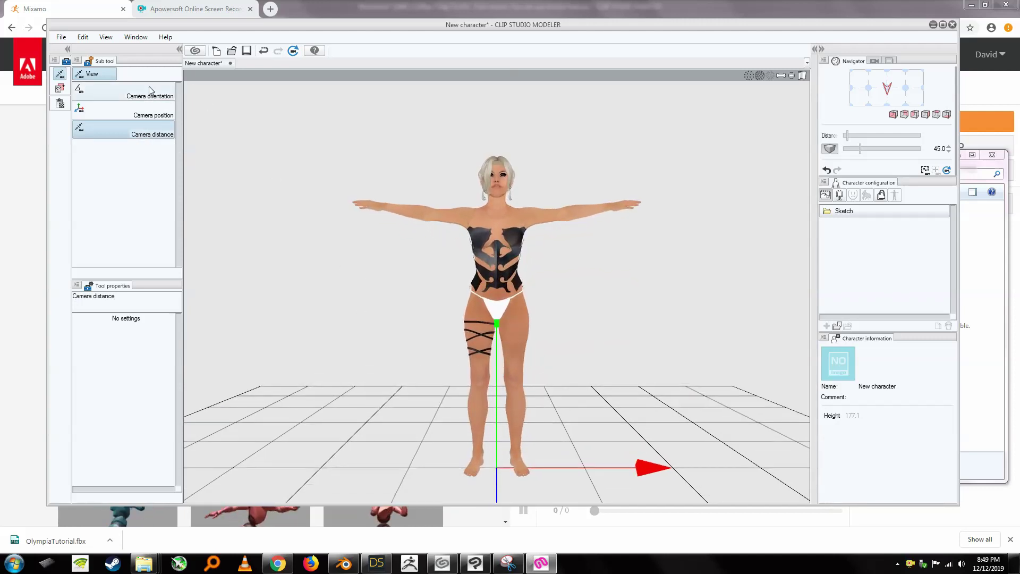
left_click(151, 111)
left_click_drag(335, 225, 341, 190)
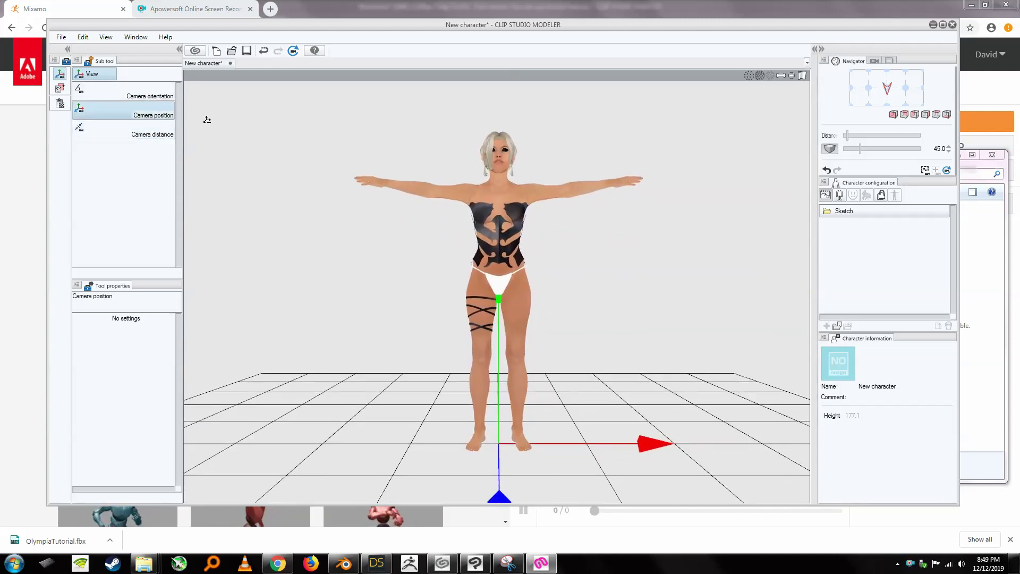
left_click(150, 96)
left_click_drag(323, 241, 297, 243)
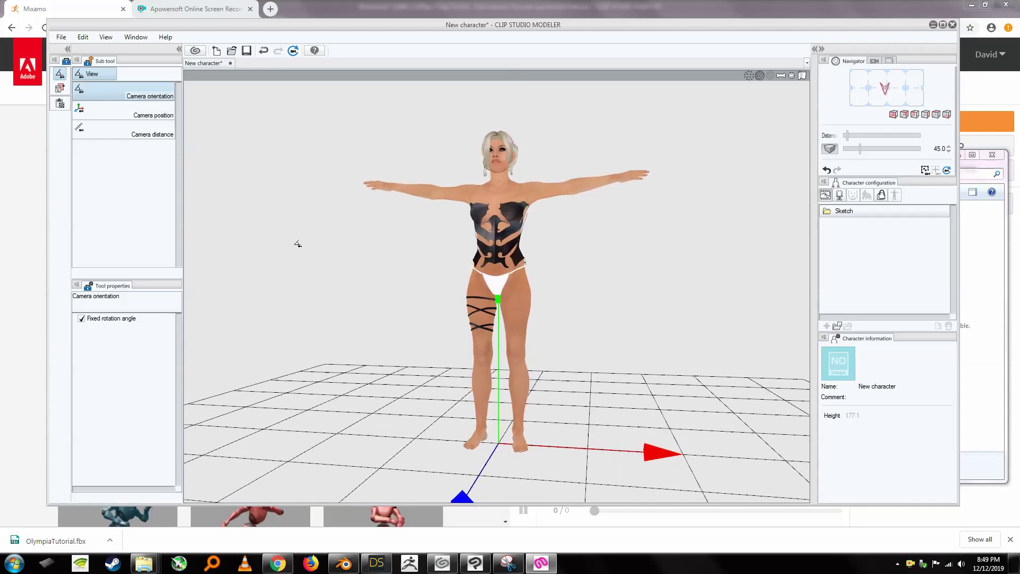
left_click(837, 374)
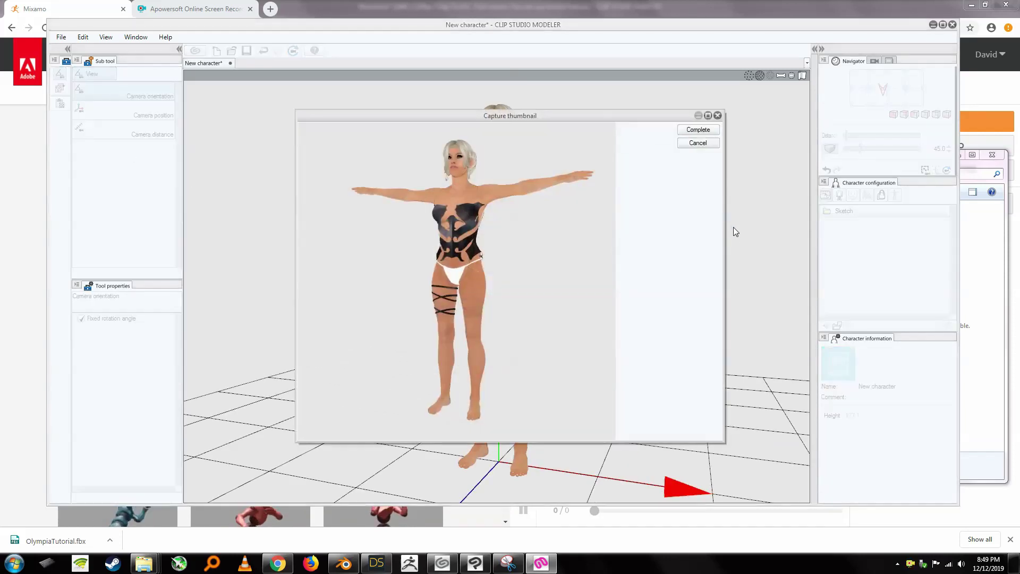
Step: Accept the T-pose thumbnail and rename the character to Olympia
left_click(697, 130)
left_click(873, 389)
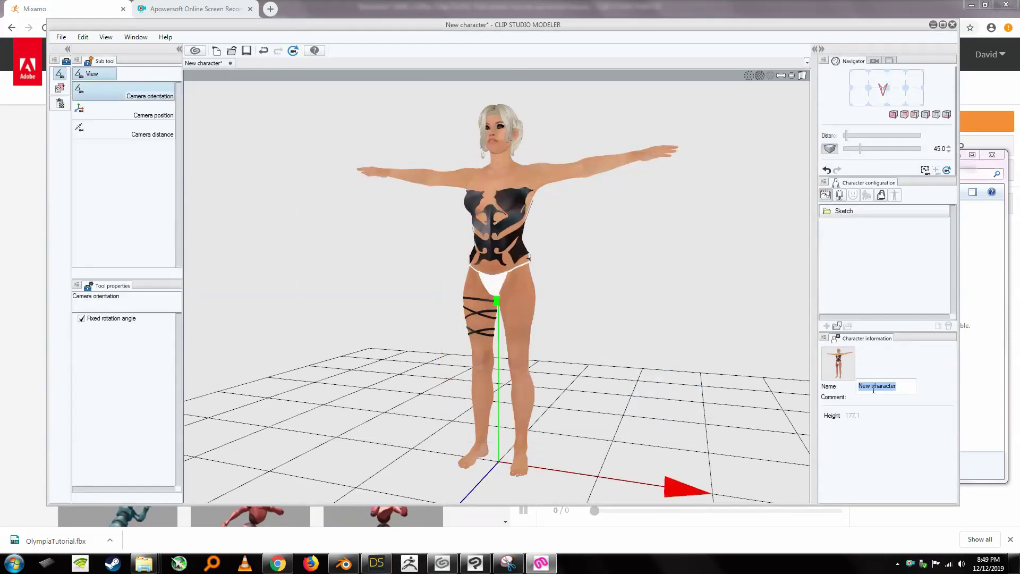
type("Olympia")
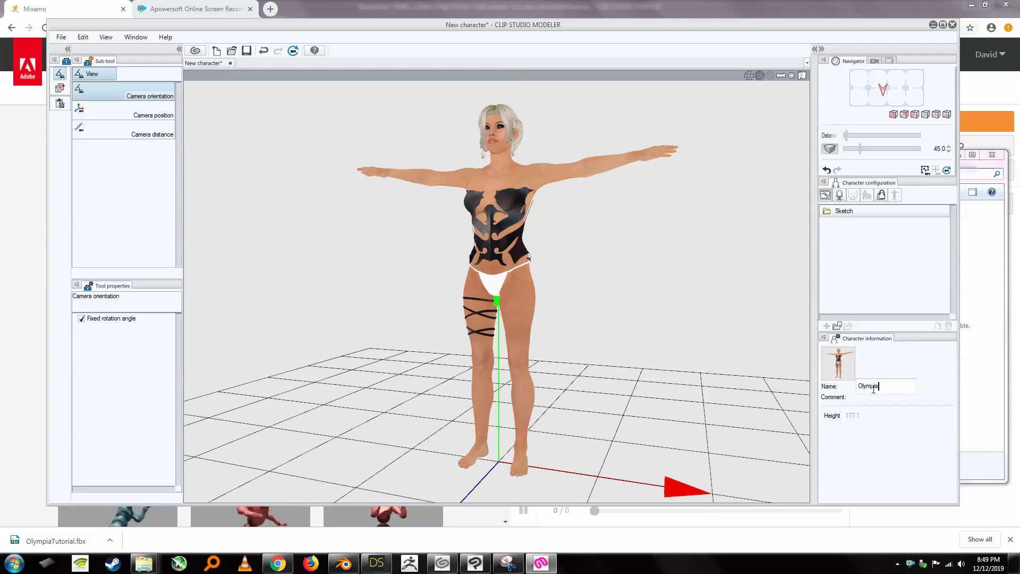
key("Return")
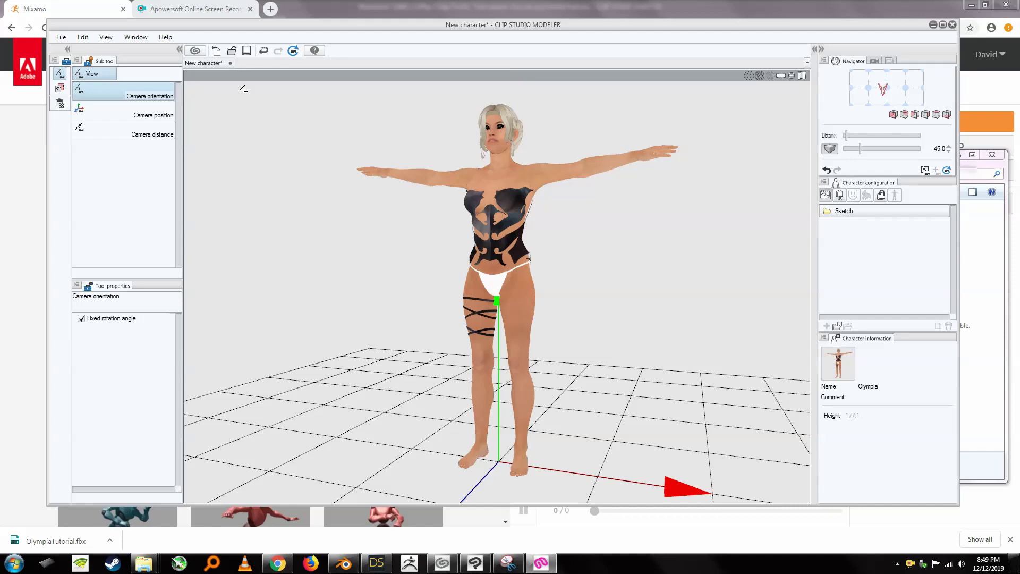
Step: Start registering the material, name it Olympia8, and place it under 3D > Character
left_click(62, 38)
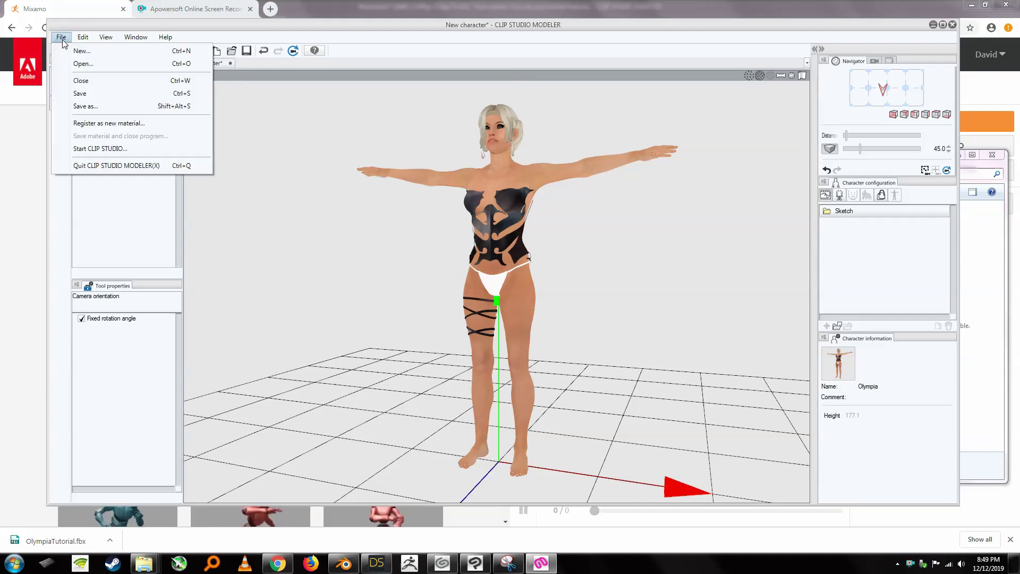
left_click(87, 125)
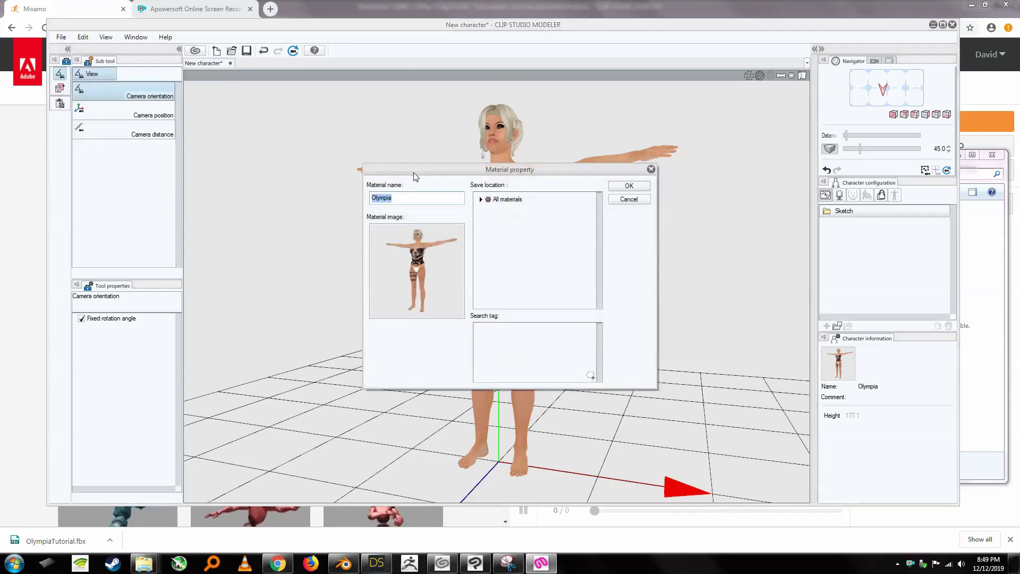
left_click(413, 202)
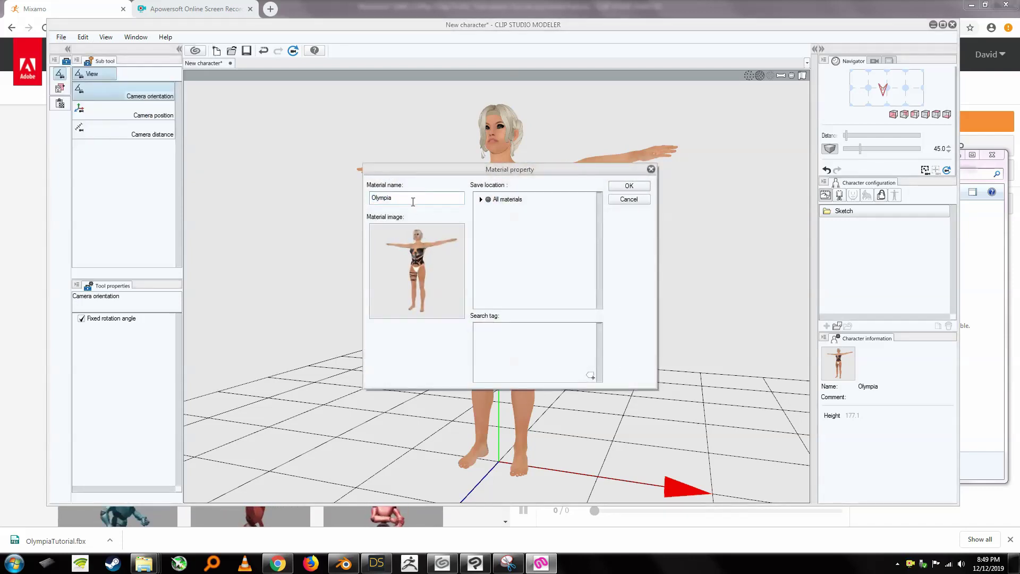
left_click(480, 199)
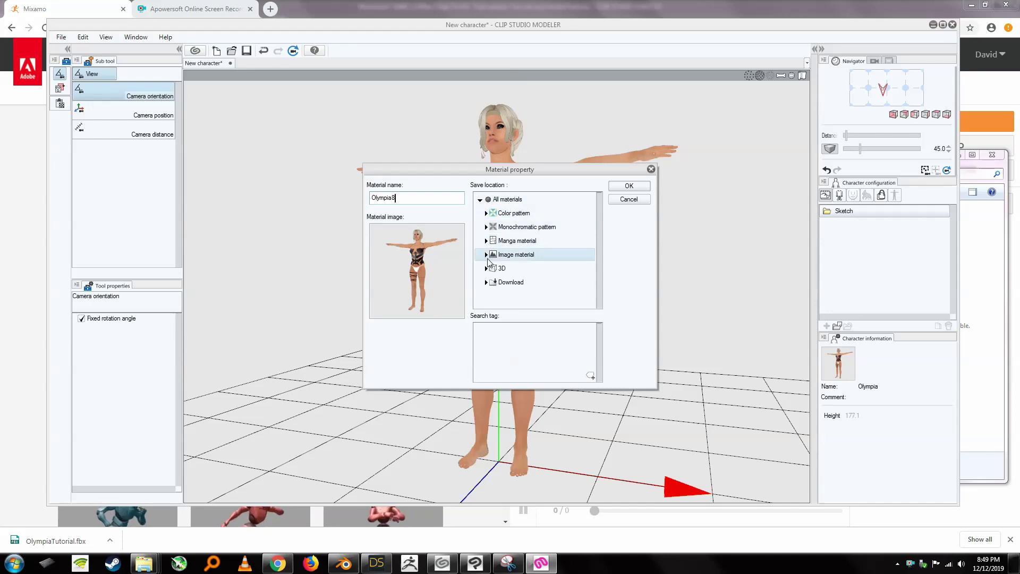
left_click(485, 269)
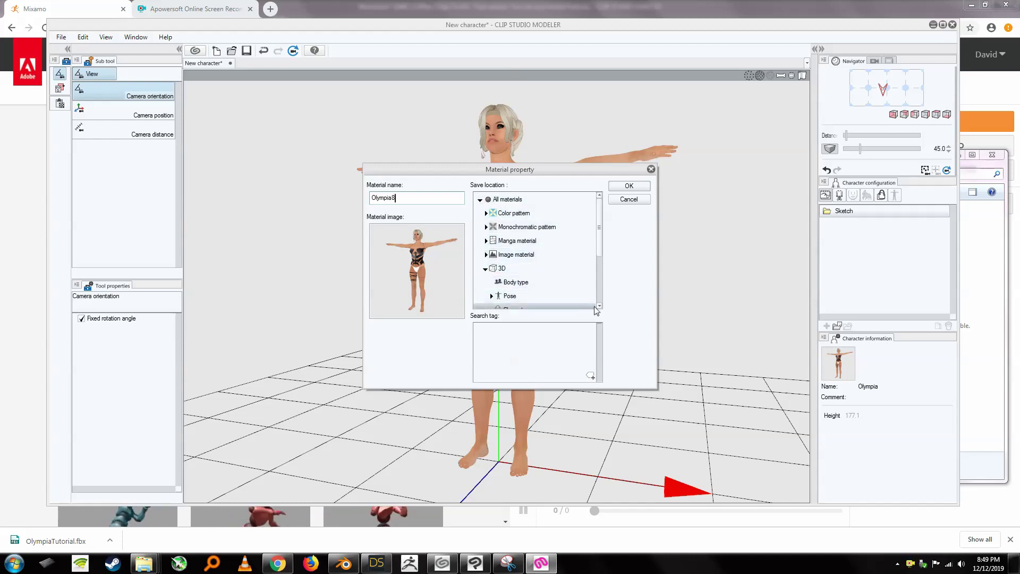
scroll(600, 306, "down", 3)
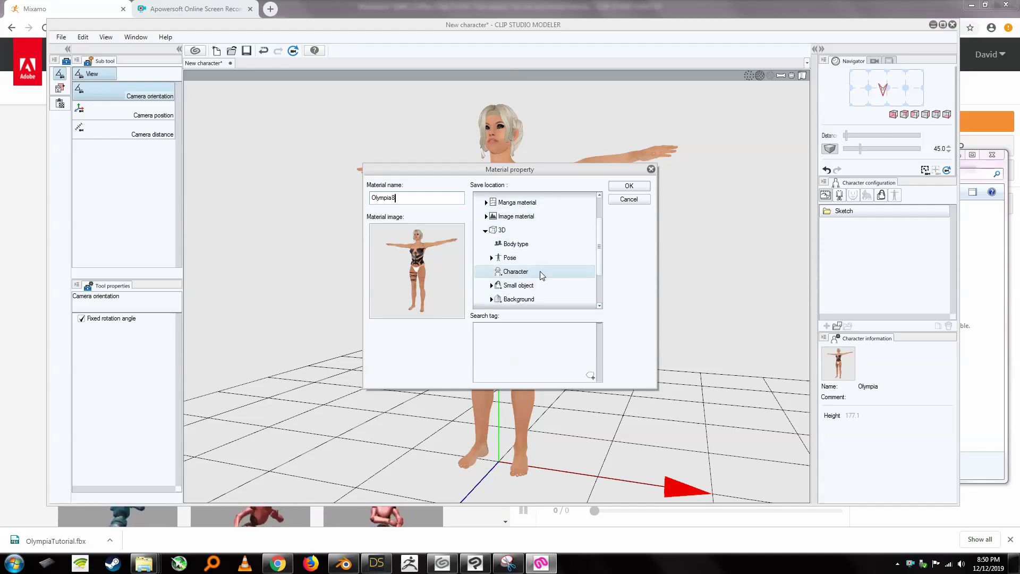
Step: Add the search tags 3D, Female and Realistic, then confirm the registration
left_click(589, 375)
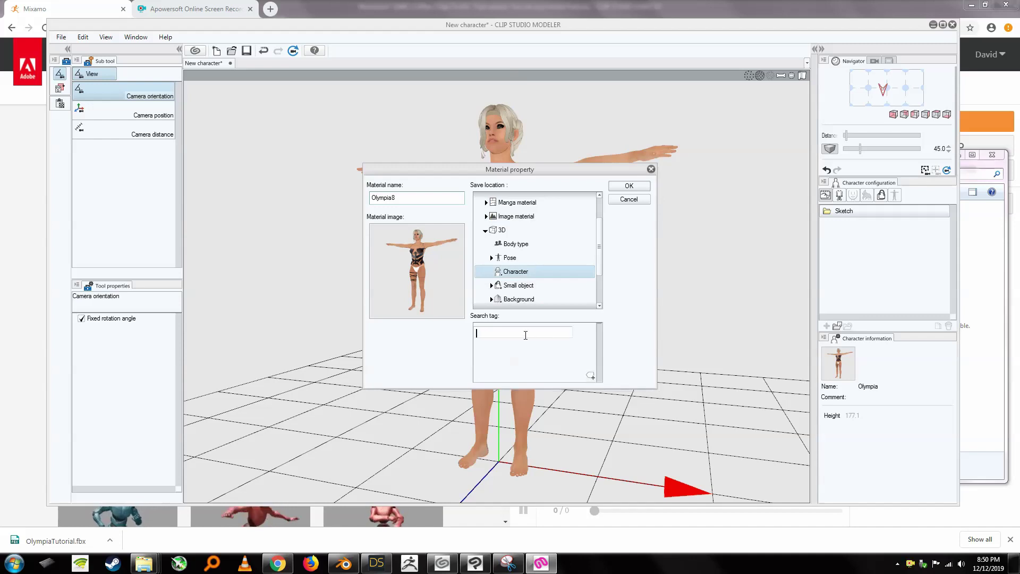
type("3D")
left_click(590, 376)
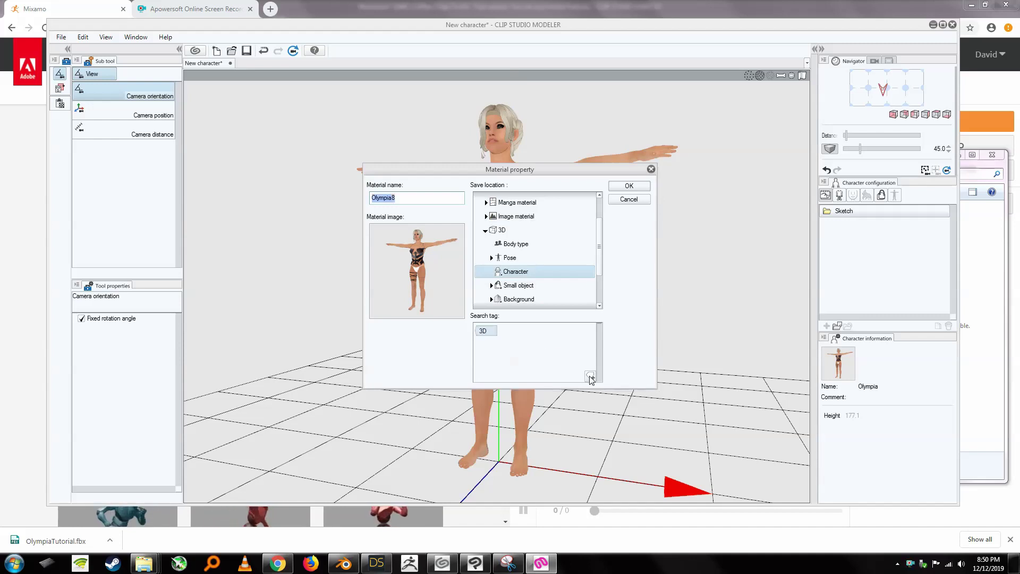
left_click(589, 376)
type("Female Realistic")
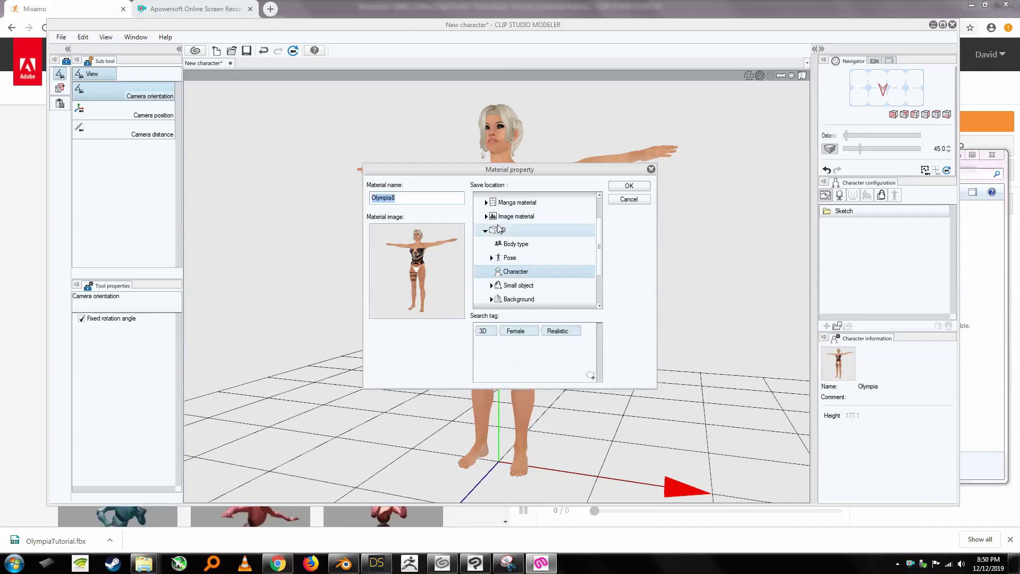
left_click(619, 186)
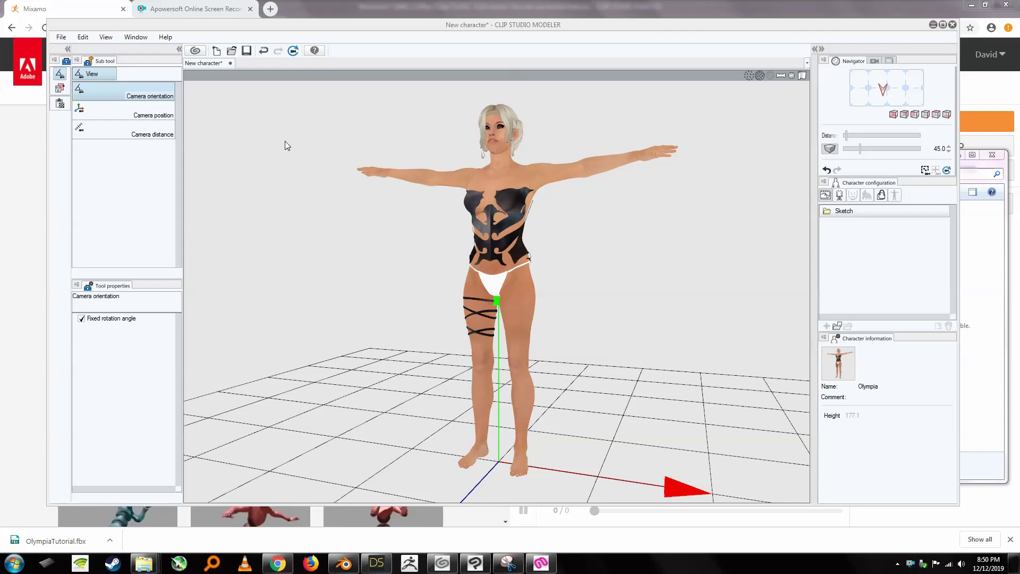
Step: Save the character as the Olympia8 .csmc file using Save as
left_click(61, 37)
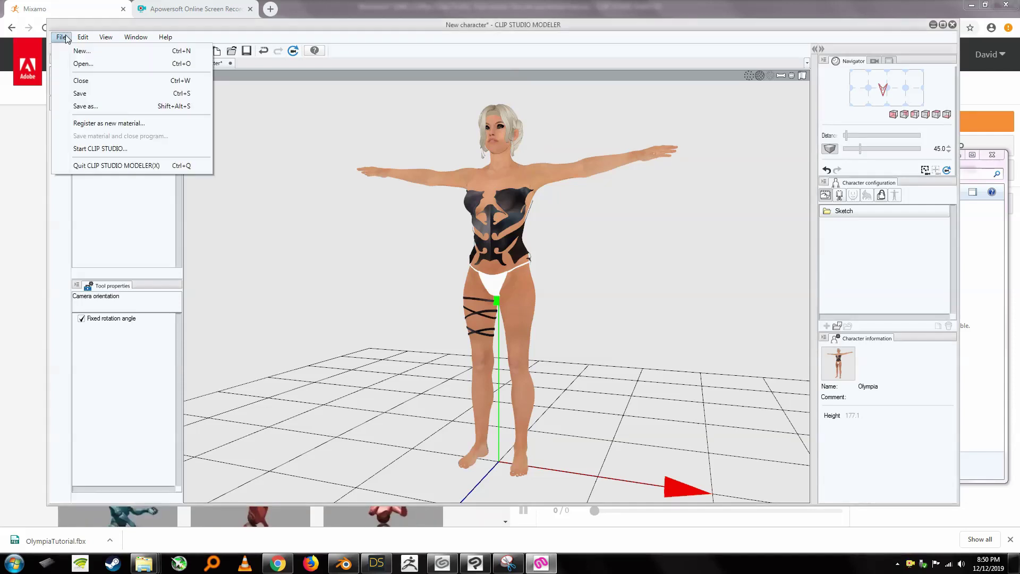
left_click(80, 107)
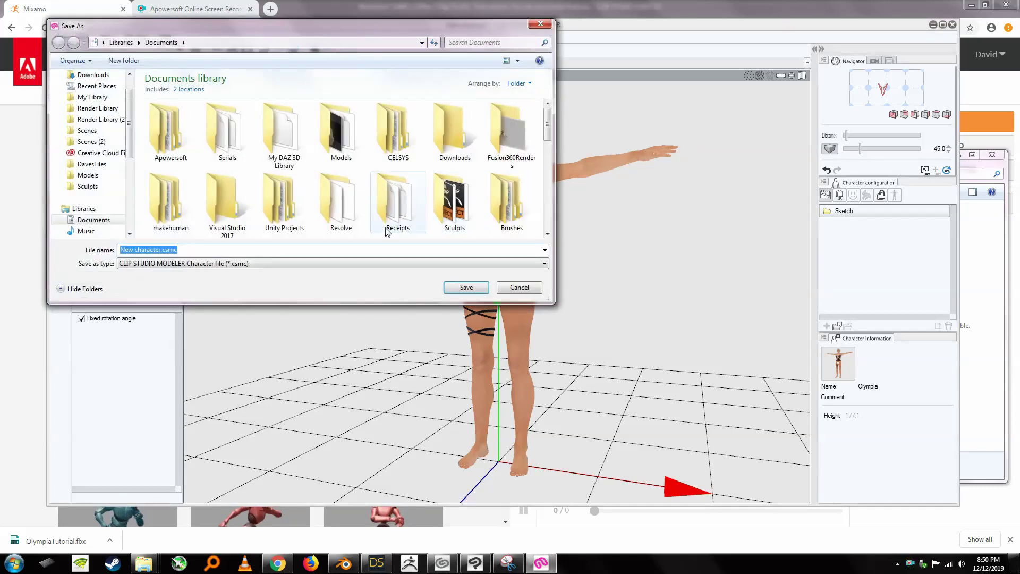
type("Olym")
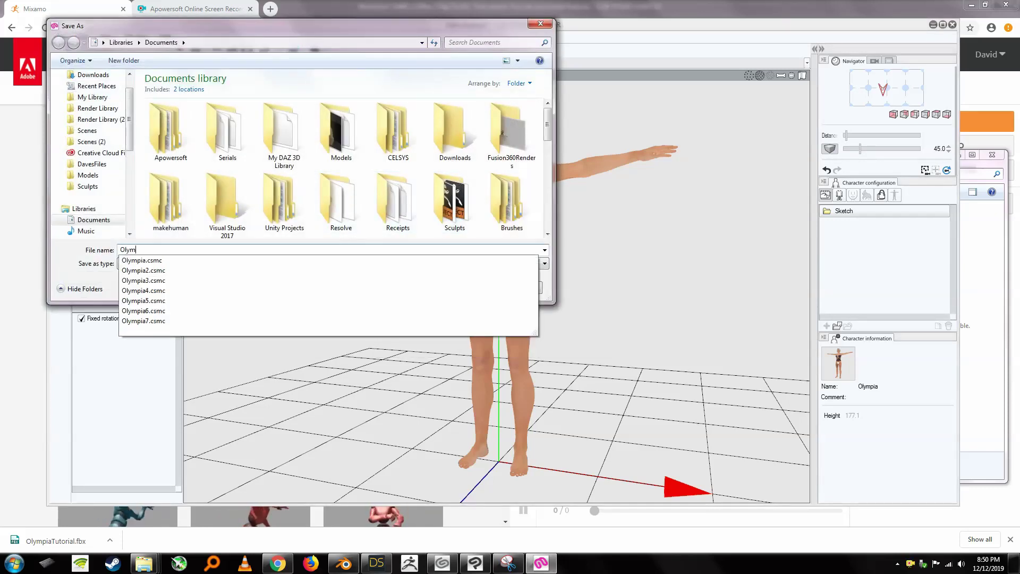
type("pia8")
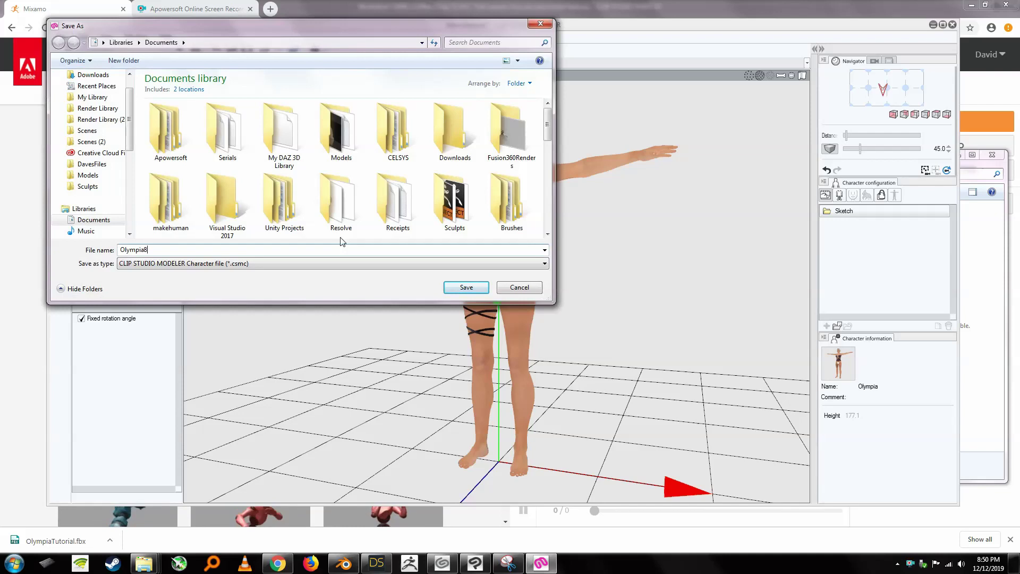
left_click(464, 288)
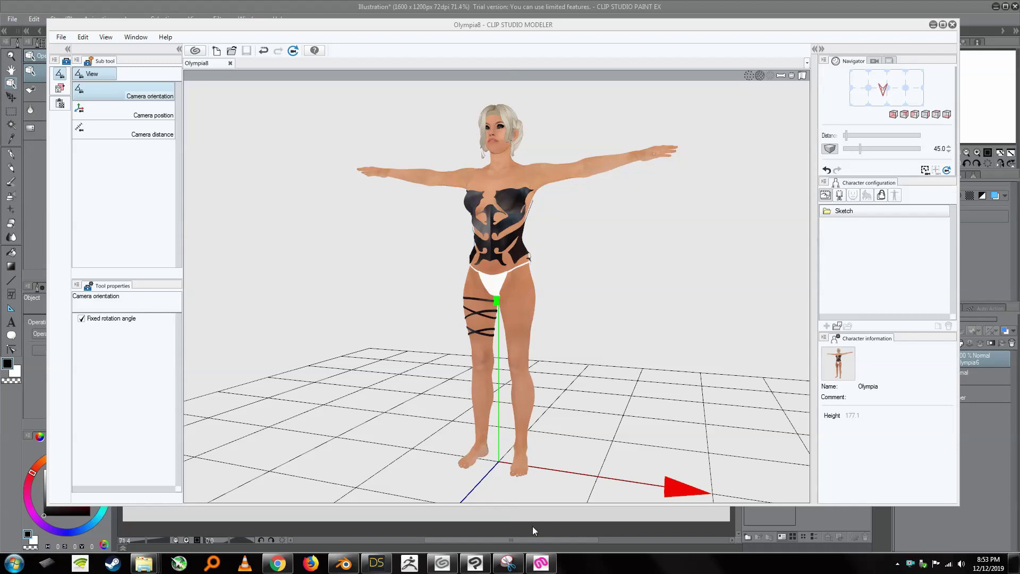
Step: Drag Olympia8 from Material > 3D > Character onto the canvas and rotate her slightly toward three-quarter view
left_click(475, 562)
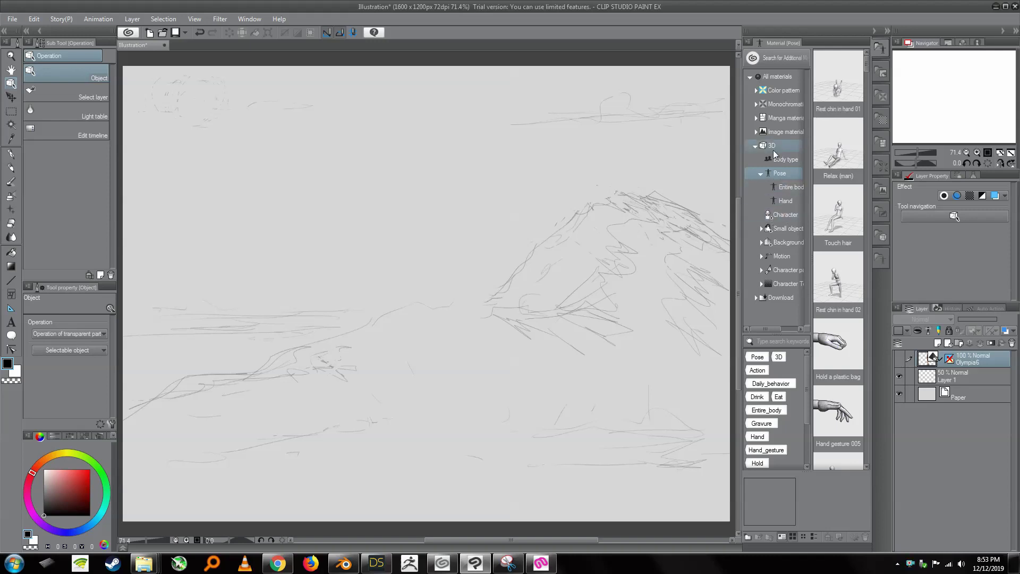
left_click(786, 214)
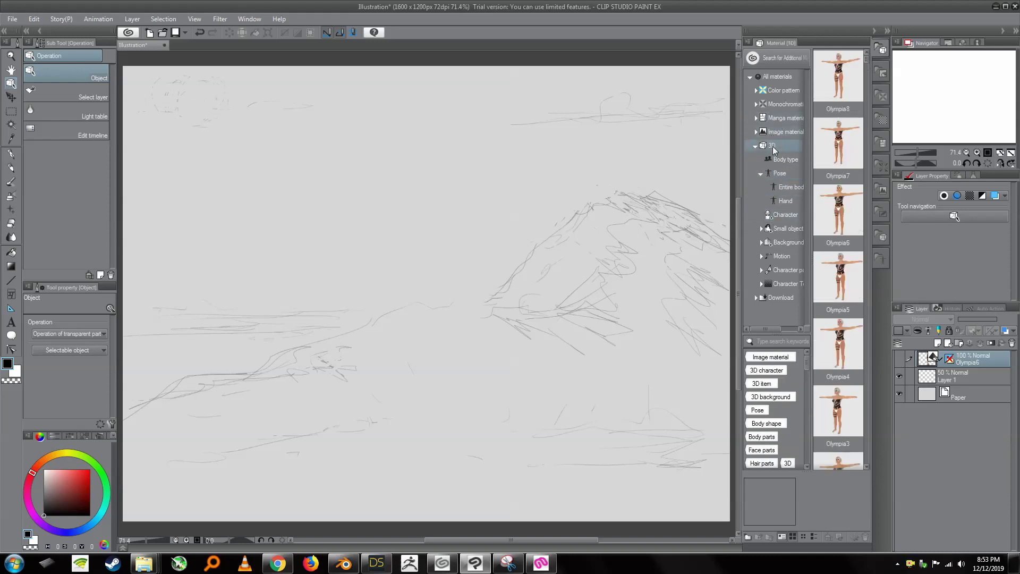
left_click_drag(839, 76, 455, 318)
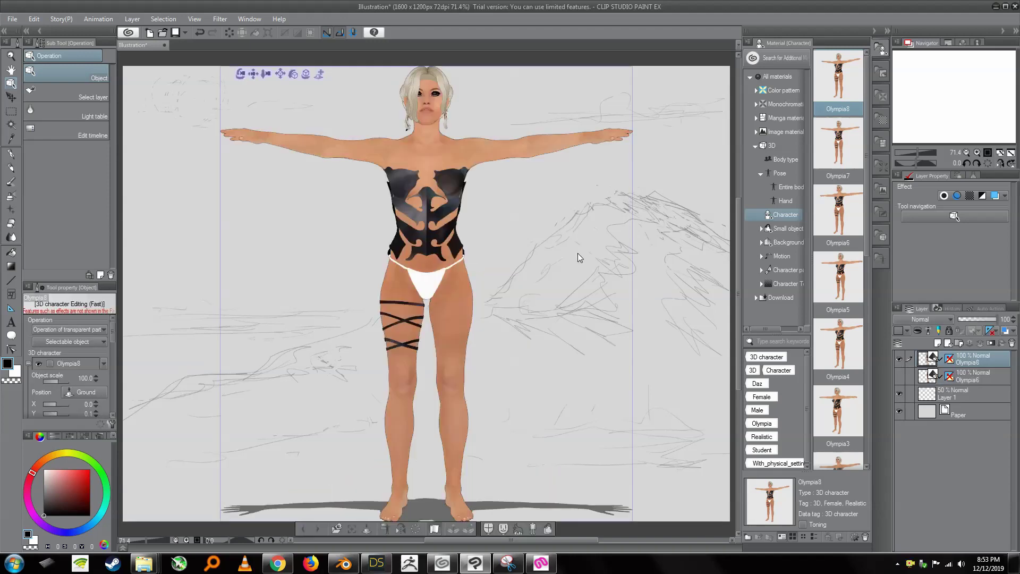
left_click(450, 167)
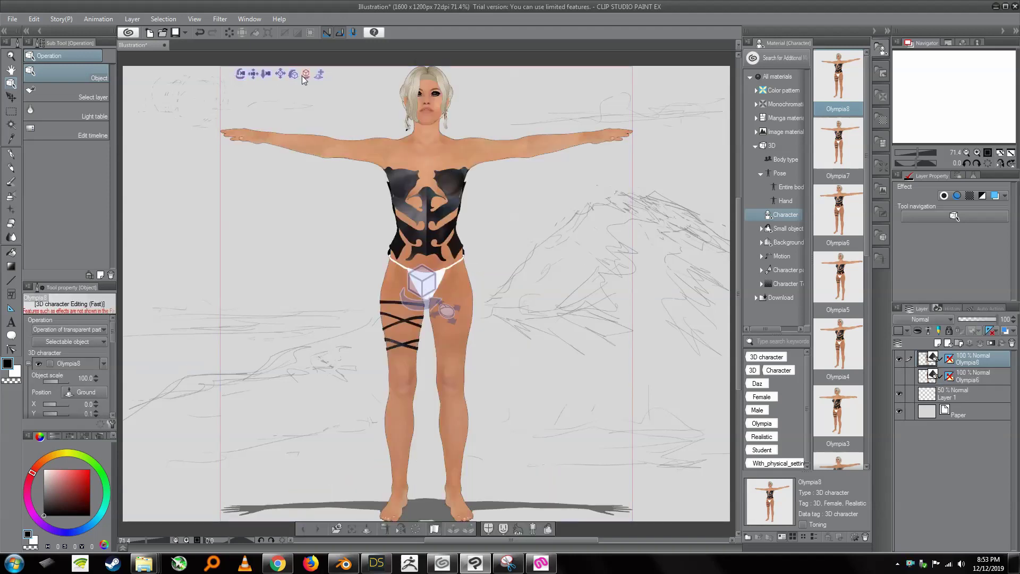
left_click_drag(290, 80, 307, 98)
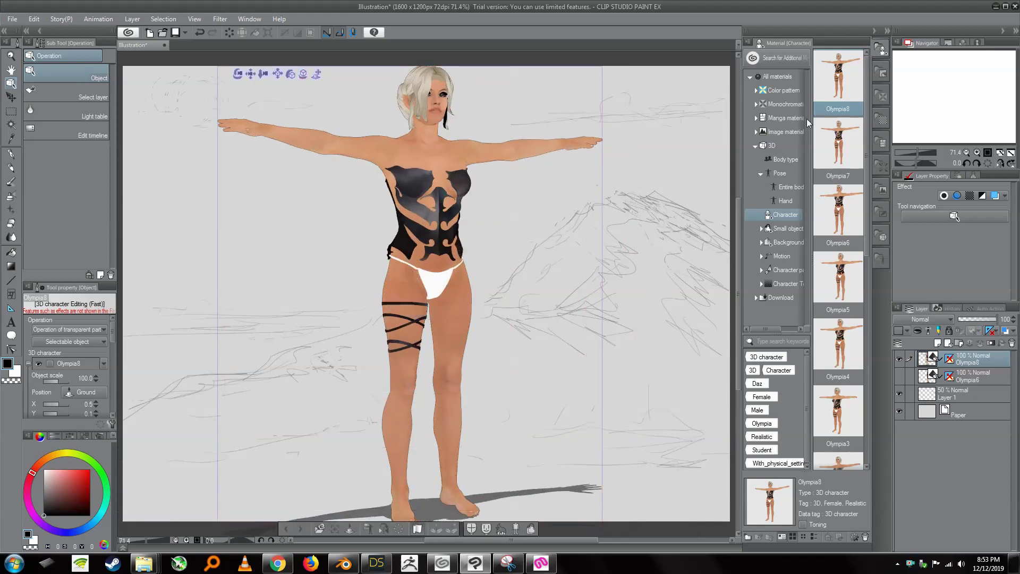
Step: Apply the C_standing 01 pose to Olympia8, briefly try Flip up a skirt 02, then reapply C_standing 01
left_click(786, 187)
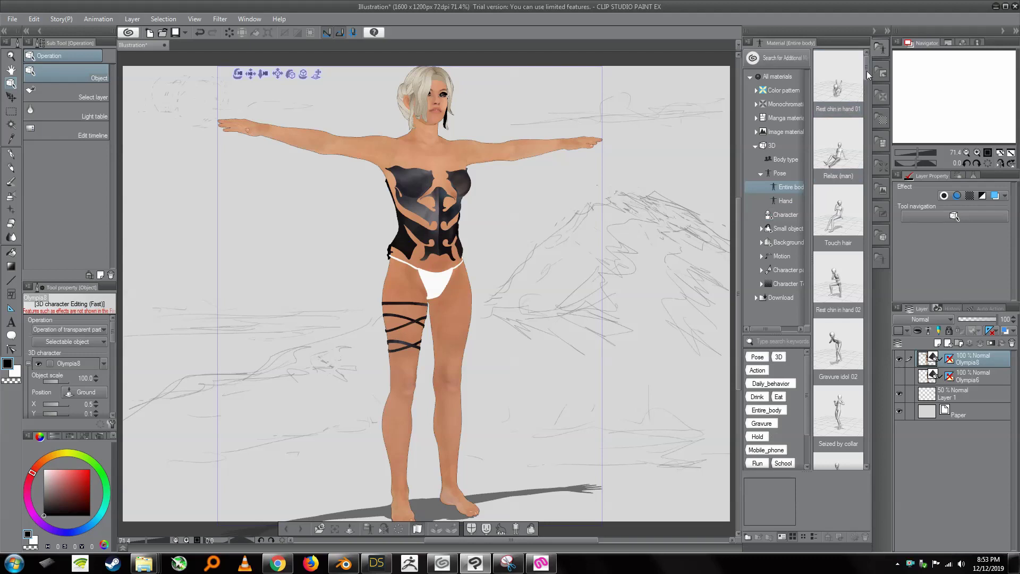
left_click_drag(868, 74, 870, 125)
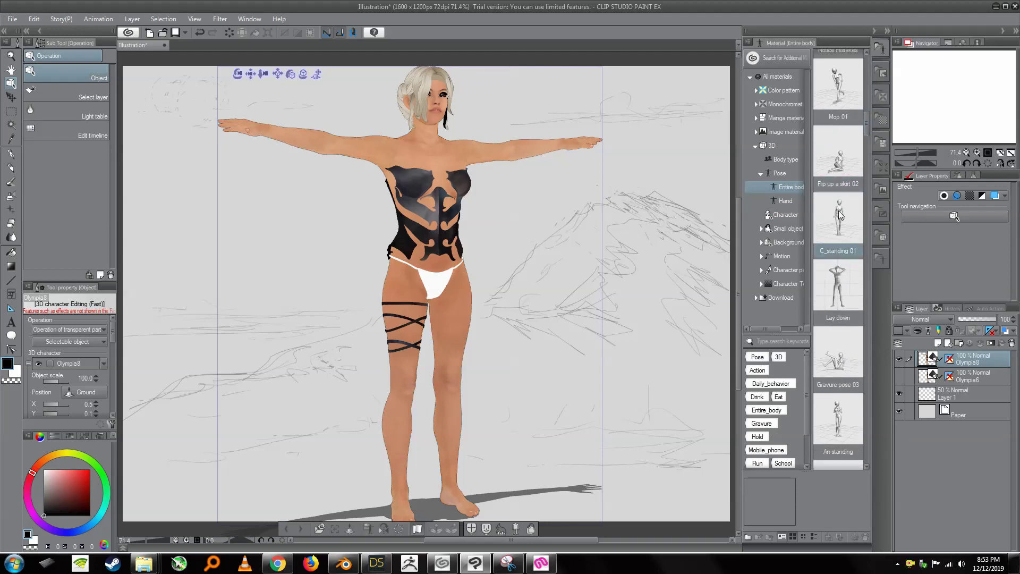
left_click_drag(840, 214, 434, 241)
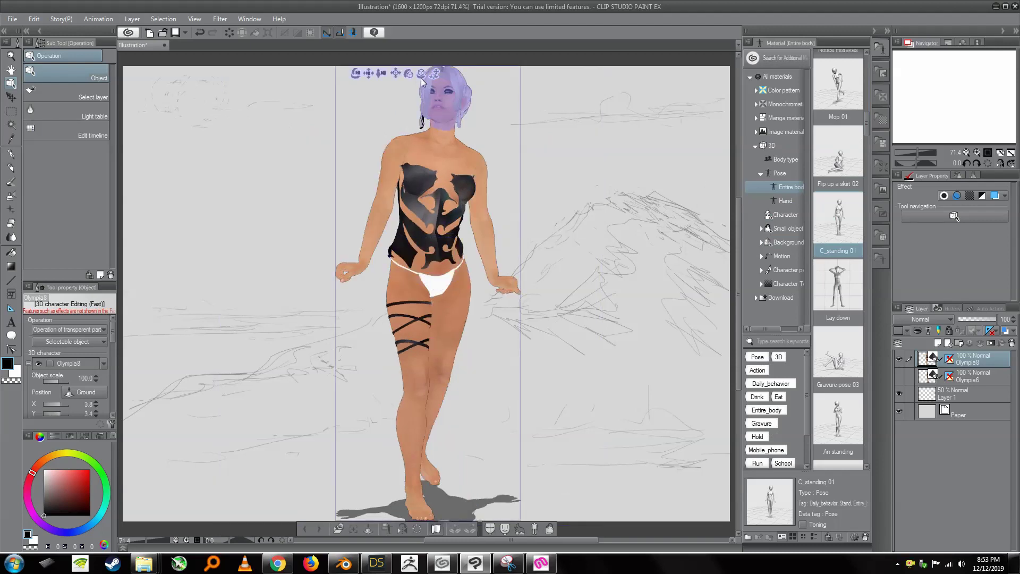
mouse_move(421, 77)
left_mouse_down()
mouse_move(385, 77)
mouse_move(415, 84)
left_mouse_up()
left_click_drag(838, 155, 441, 269)
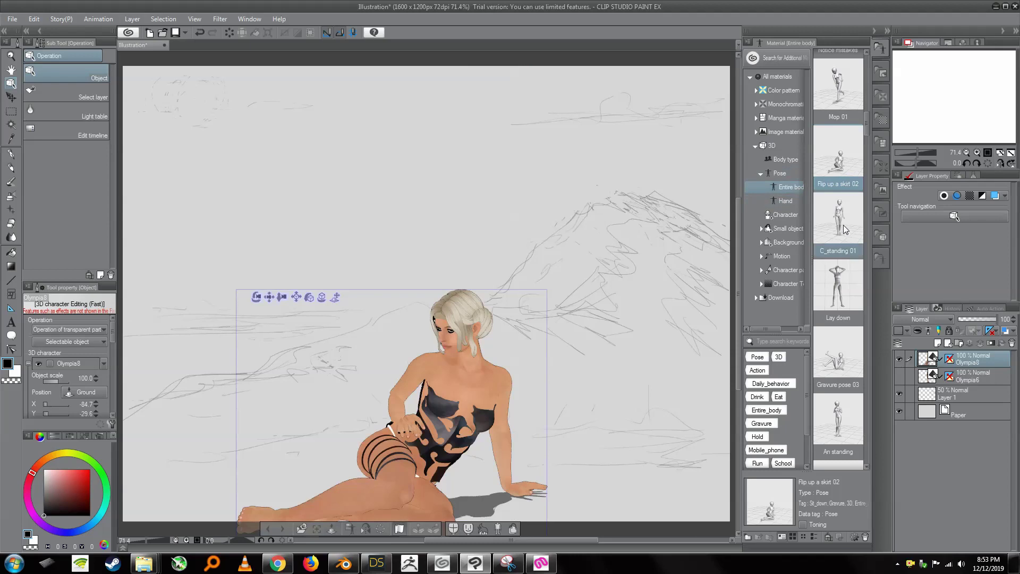
left_click_drag(838, 218, 447, 378)
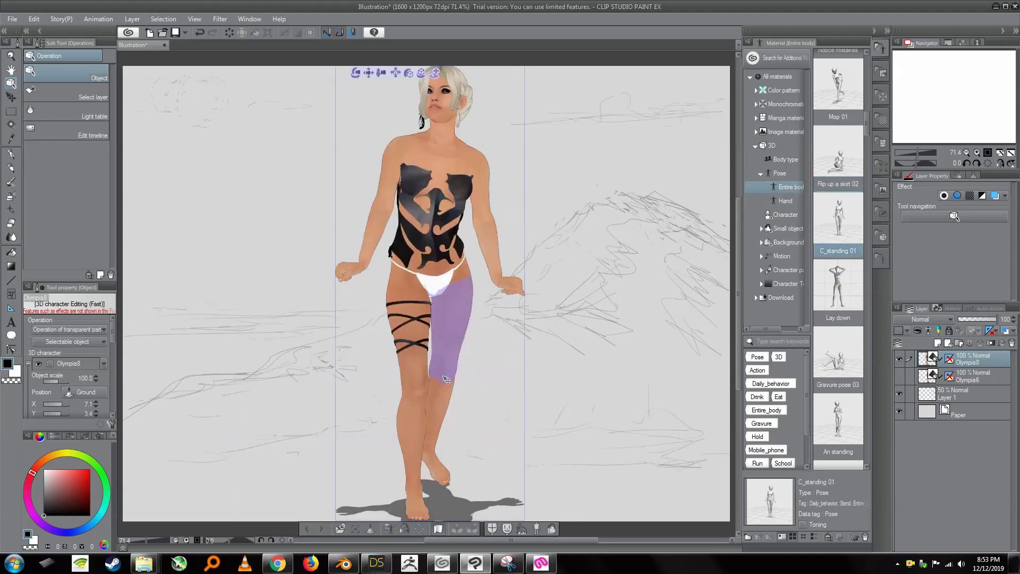
Step: Raise her right forearm outward and lower her left arm toward her hip
left_click(495, 257)
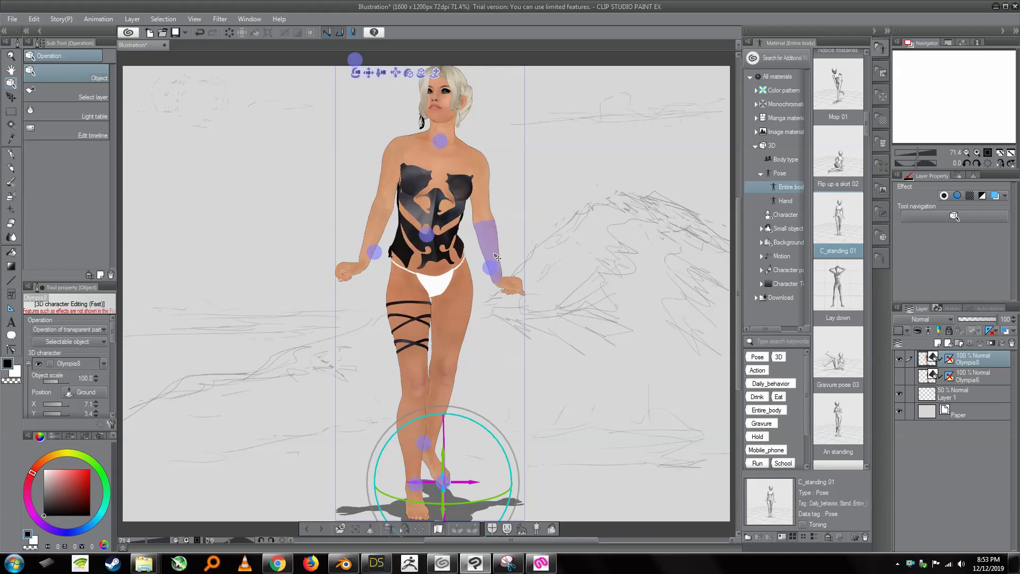
left_click_drag(496, 257, 534, 242)
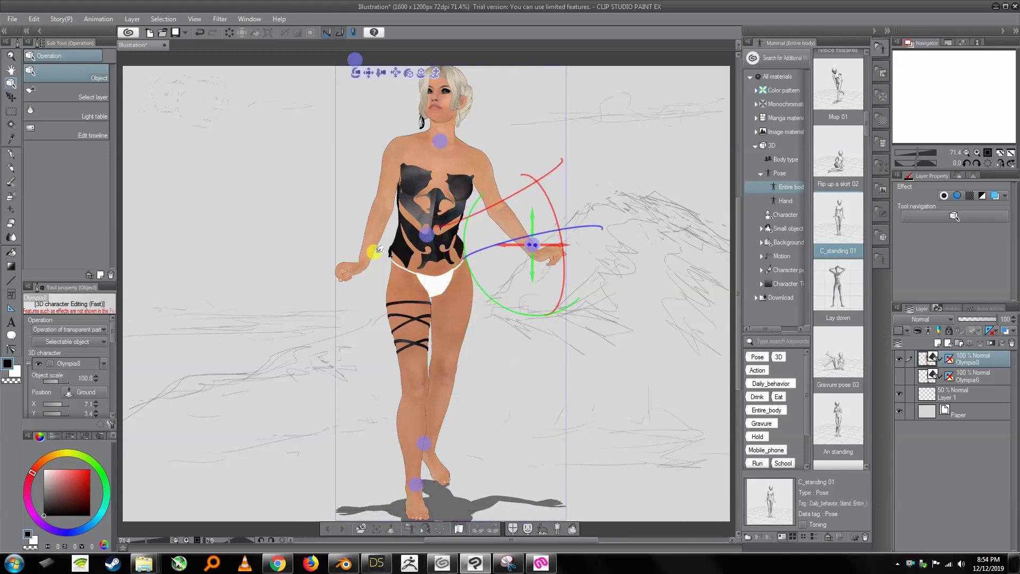
left_click(369, 234)
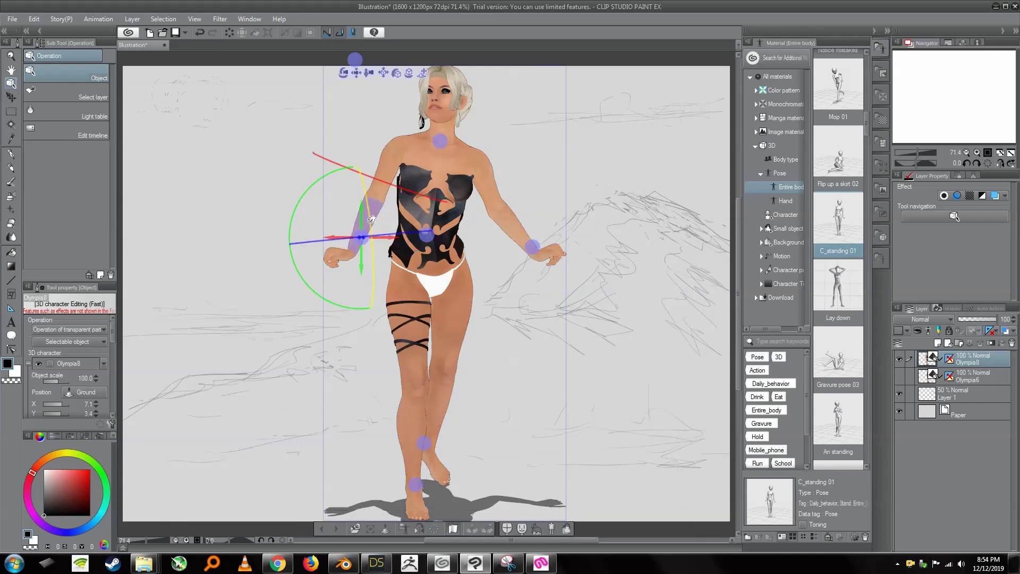
left_click_drag(367, 226, 377, 203)
left_click_drag(361, 298, 354, 263)
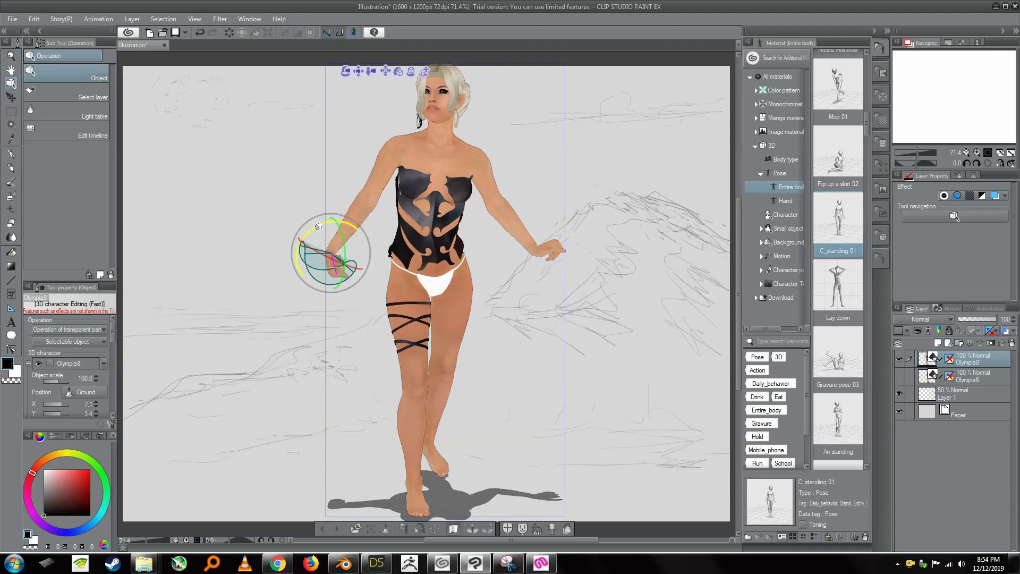
left_click_drag(333, 222, 327, 236)
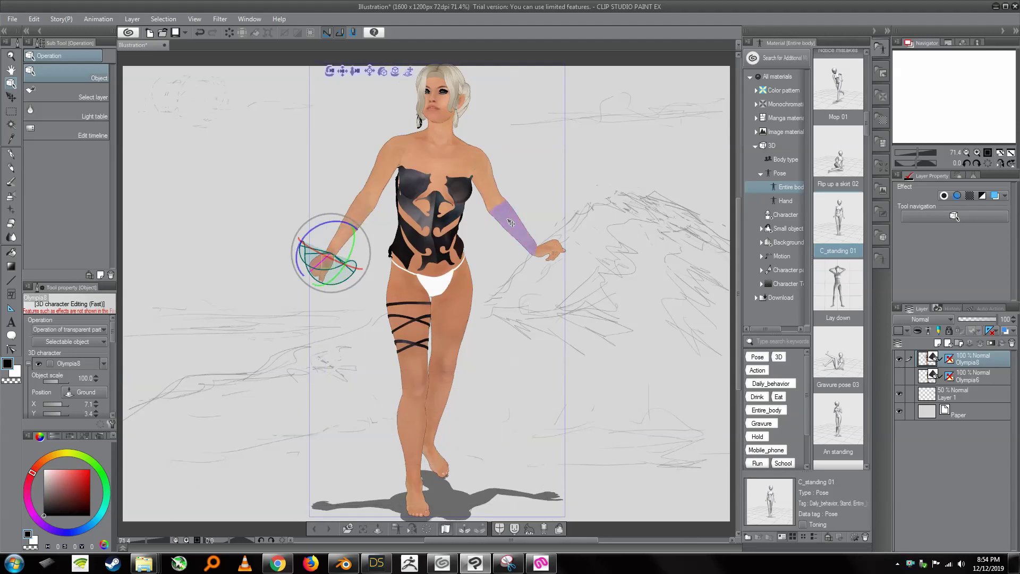
left_click(528, 237)
left_click_drag(529, 239, 532, 246)
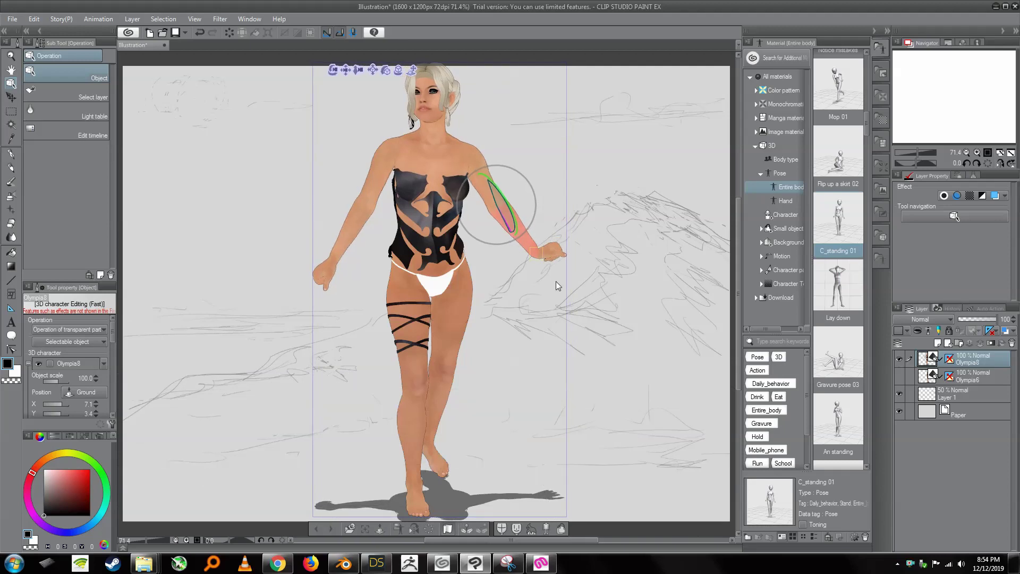
left_click(555, 236)
Step: Turn the character's head and rotate the whole figure toward a side view
left_click(443, 151)
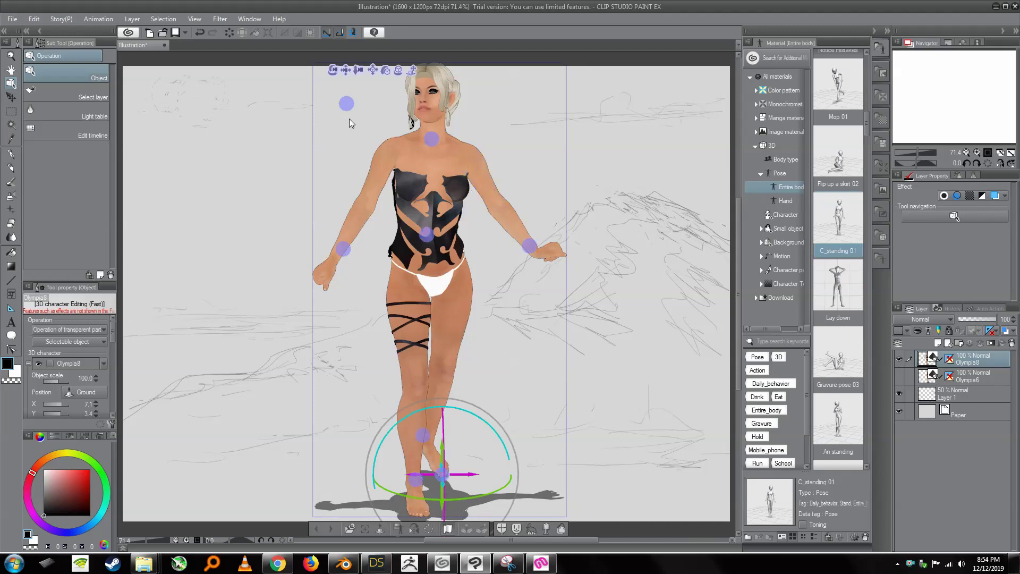
left_click_drag(347, 103, 310, 206)
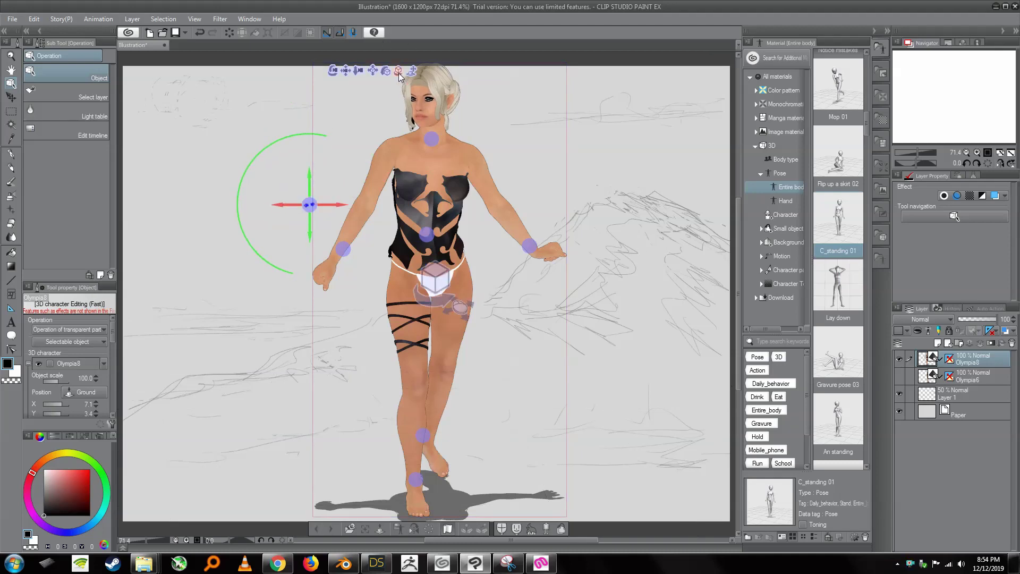
left_click_drag(399, 71, 370, 79)
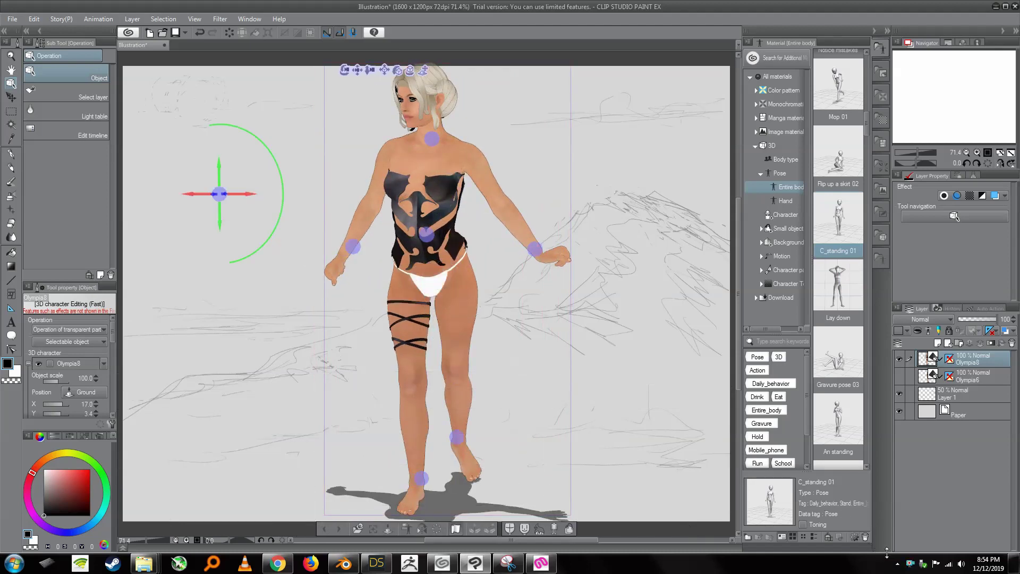